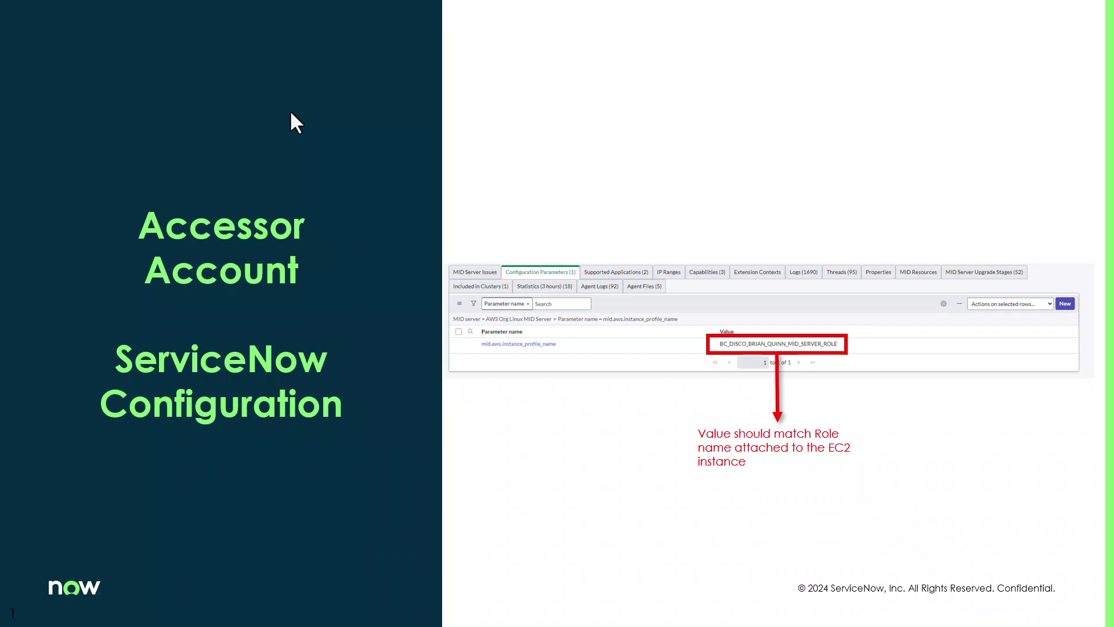
pyautogui.press('Right')
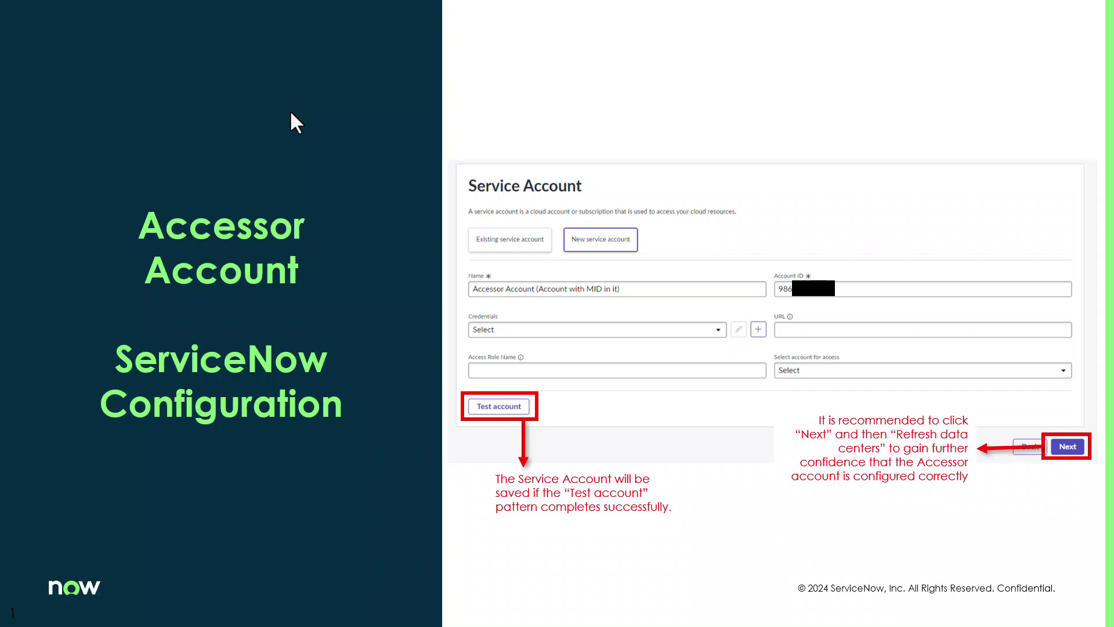
pyautogui.press('Right')
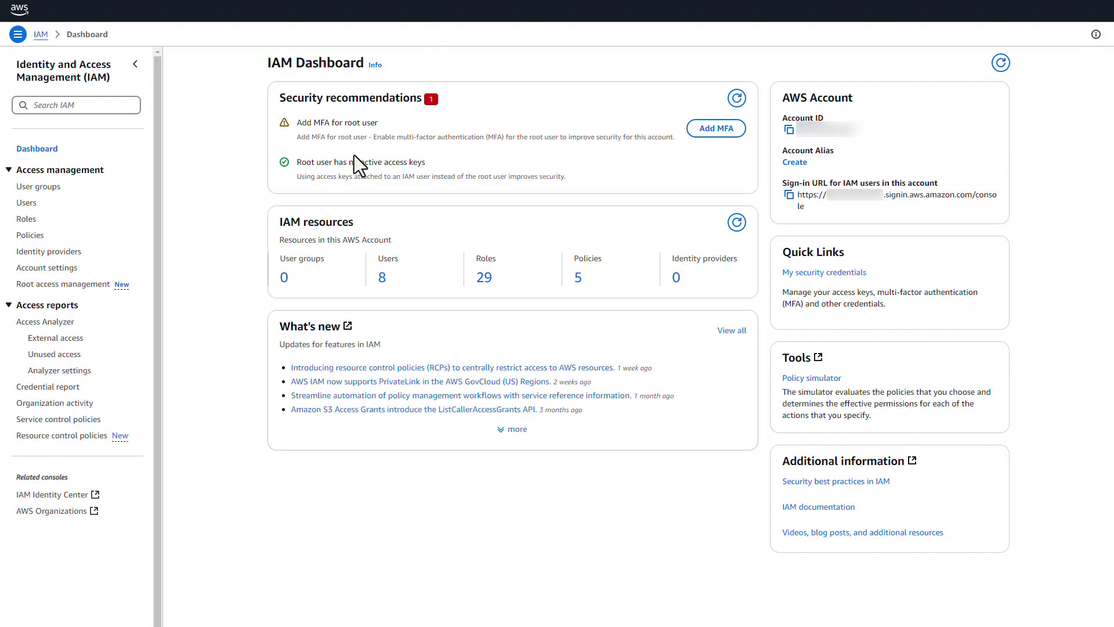
# Start creating an IAM role with AWS service as the trusted entity type and EC2 as the use case
pyautogui.click(20, 219)
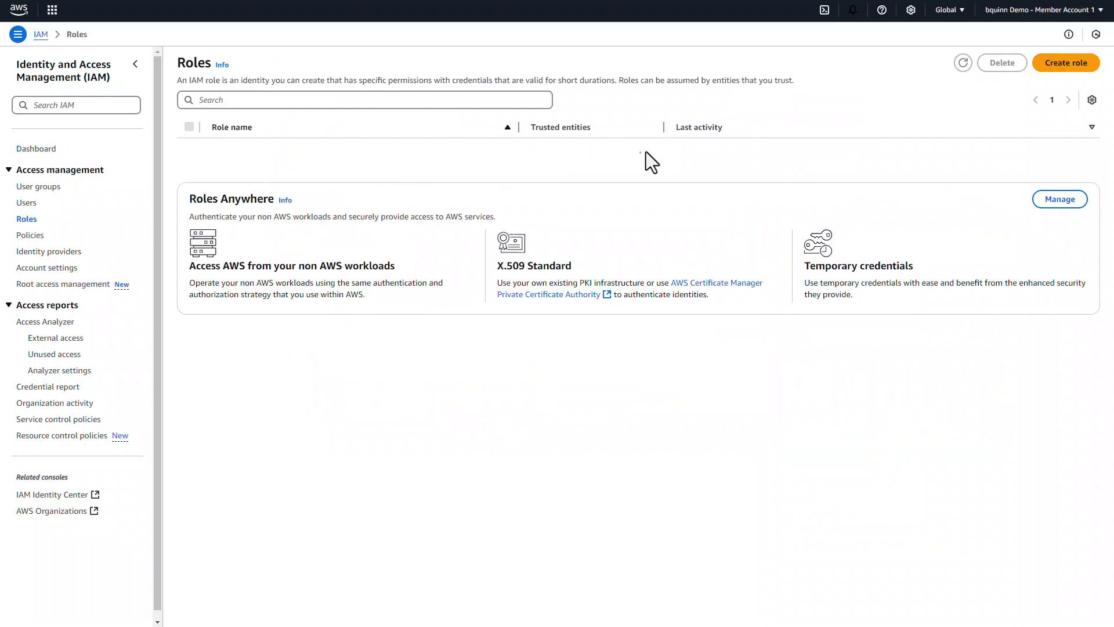
pyautogui.click(1056, 63)
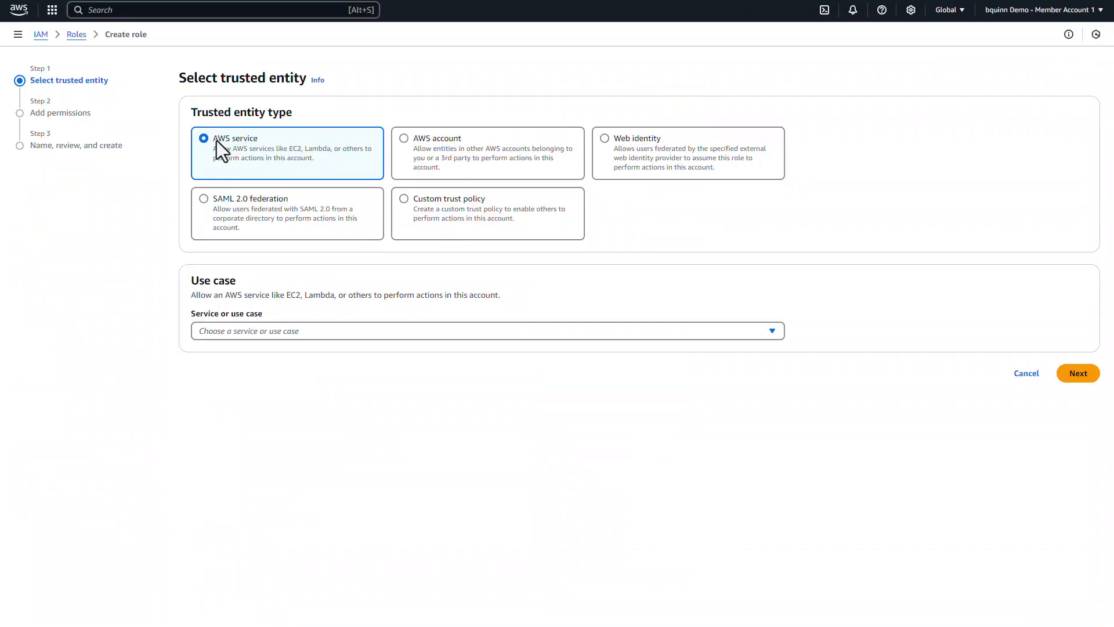
pyautogui.click(272, 333)
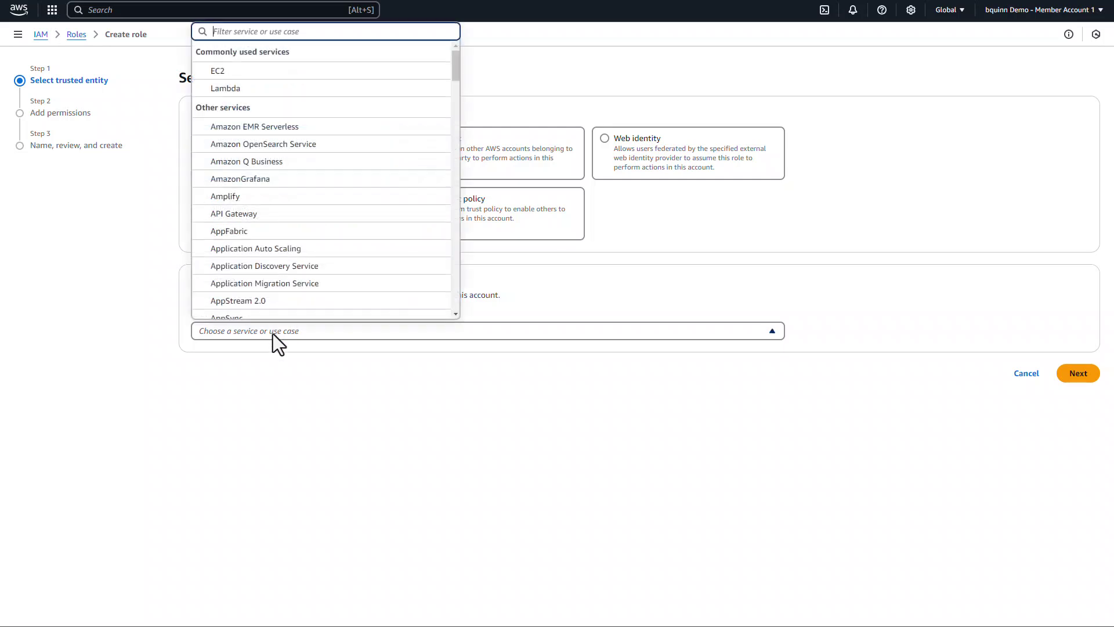
pyautogui.click(238, 72)
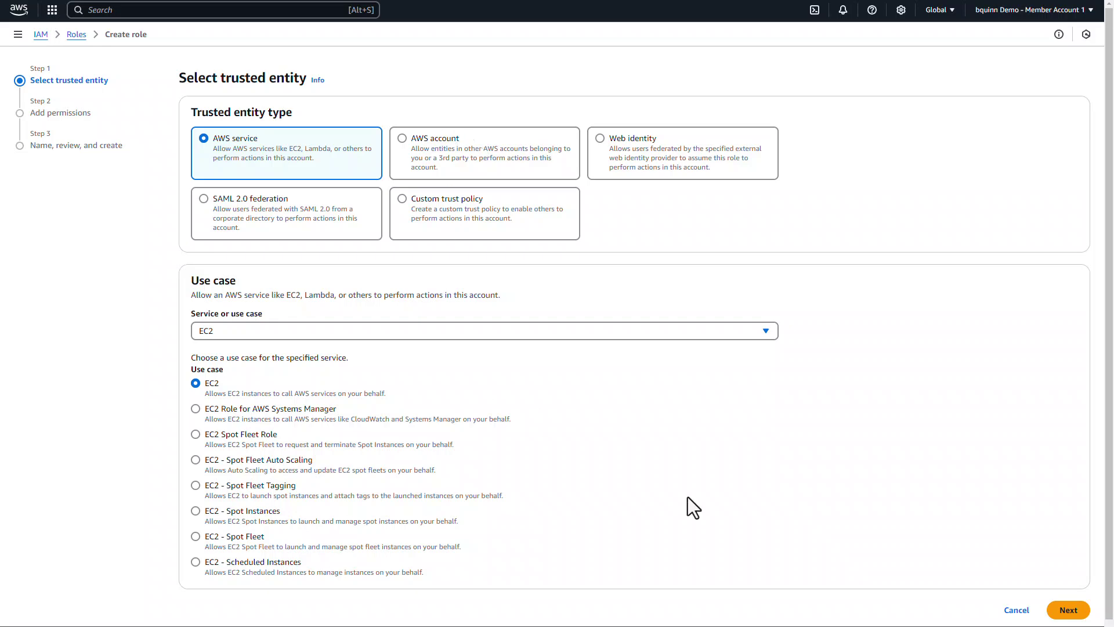
pyautogui.click(1077, 615)
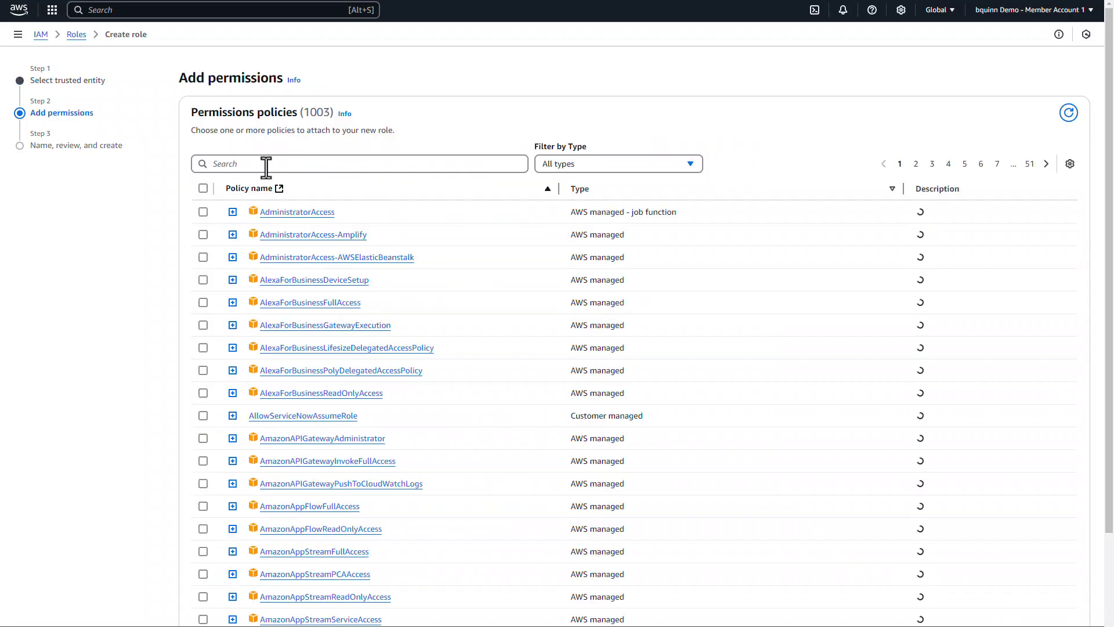
# Filter the permissions policies by "readonlyaccess" and select the ReadOnlyAccess job function policy for the new role
pyautogui.click(264, 164)
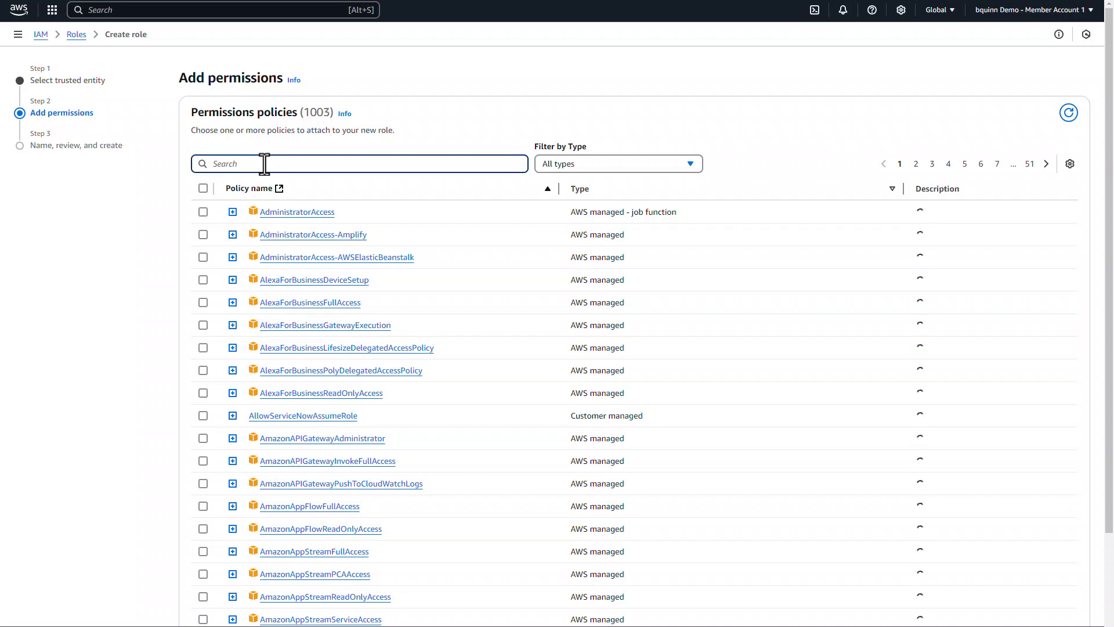
pyautogui.write('readonly')
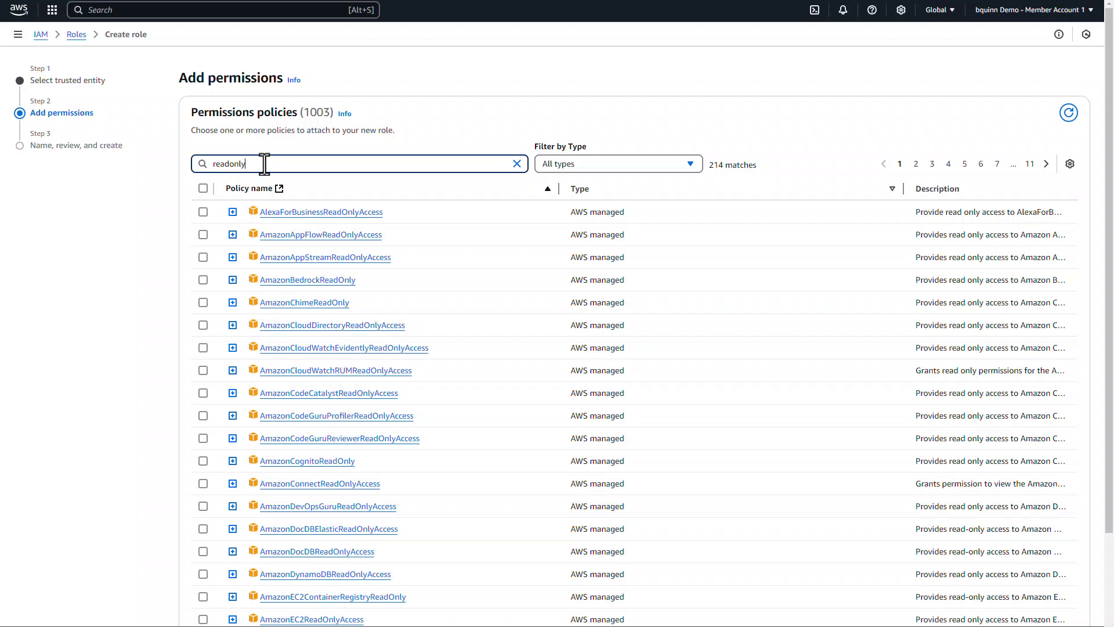
pyautogui.write('access')
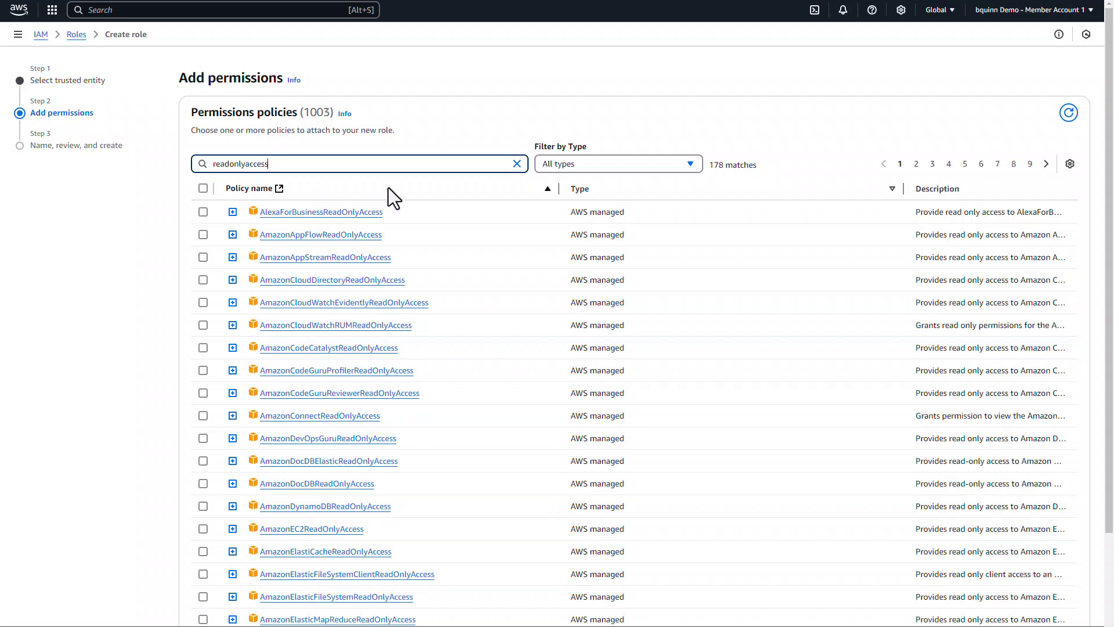
pyautogui.click(538, 195)
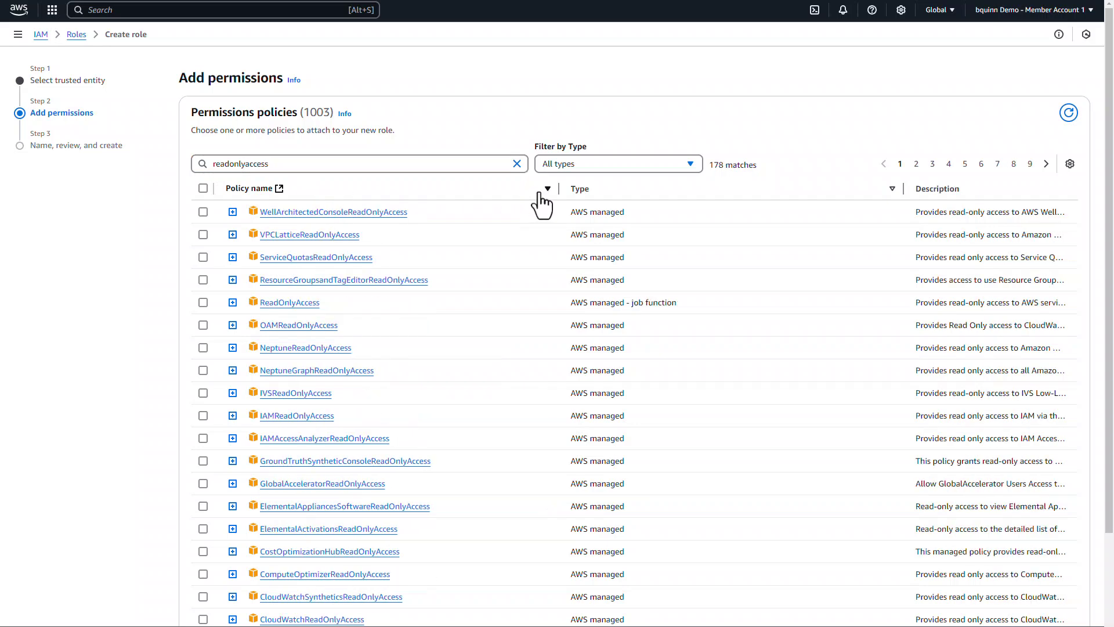
pyautogui.click(203, 301)
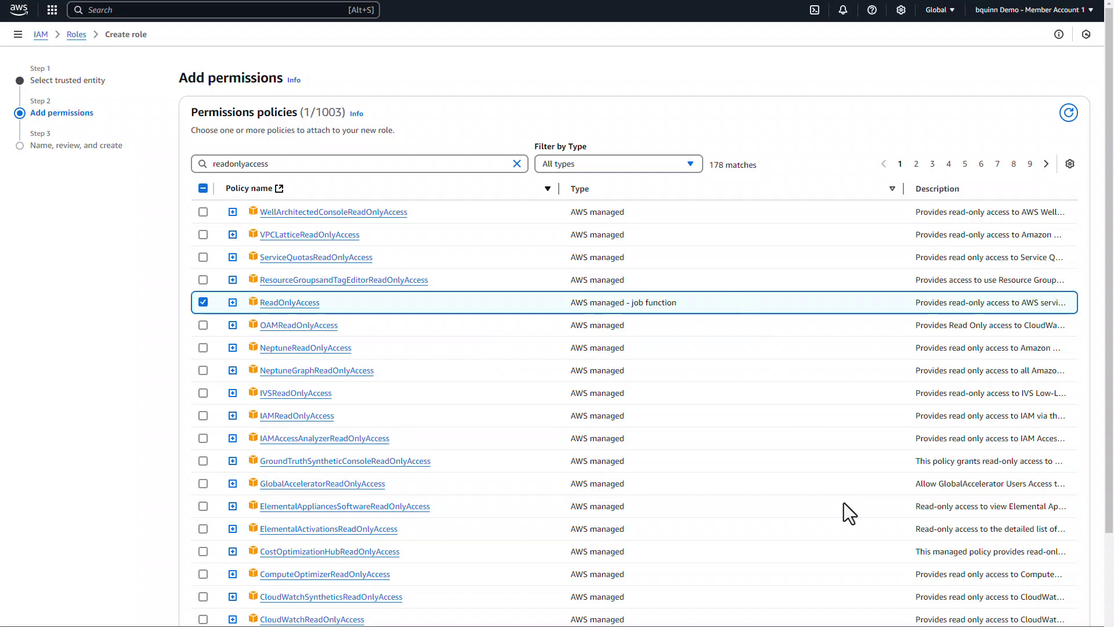
pyautogui.scroll(-3, 844, 503)
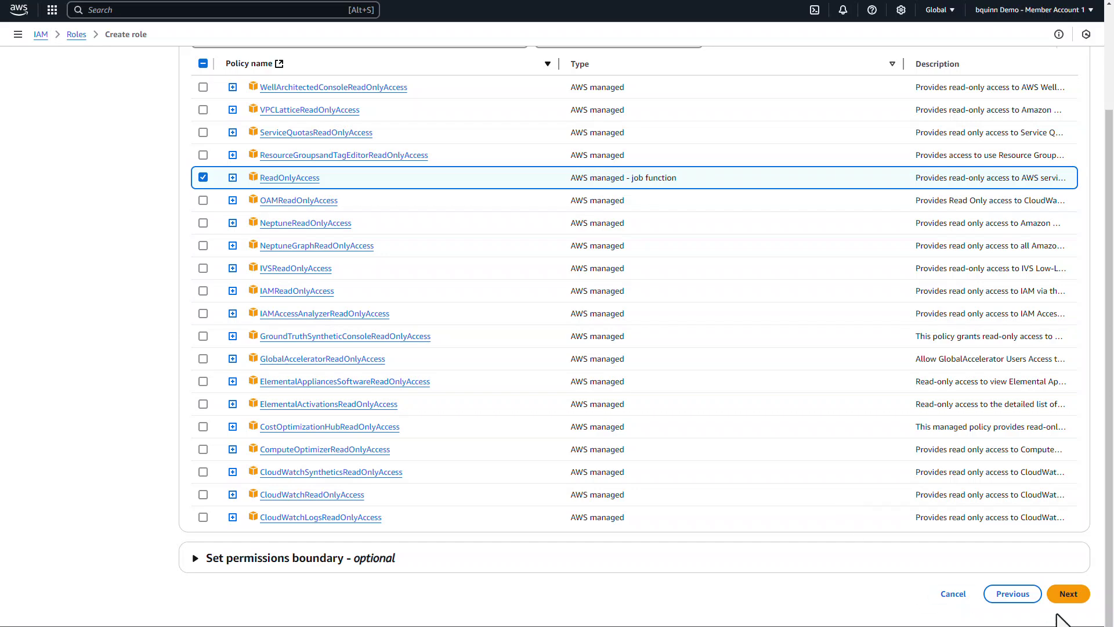
pyautogui.click(1064, 596)
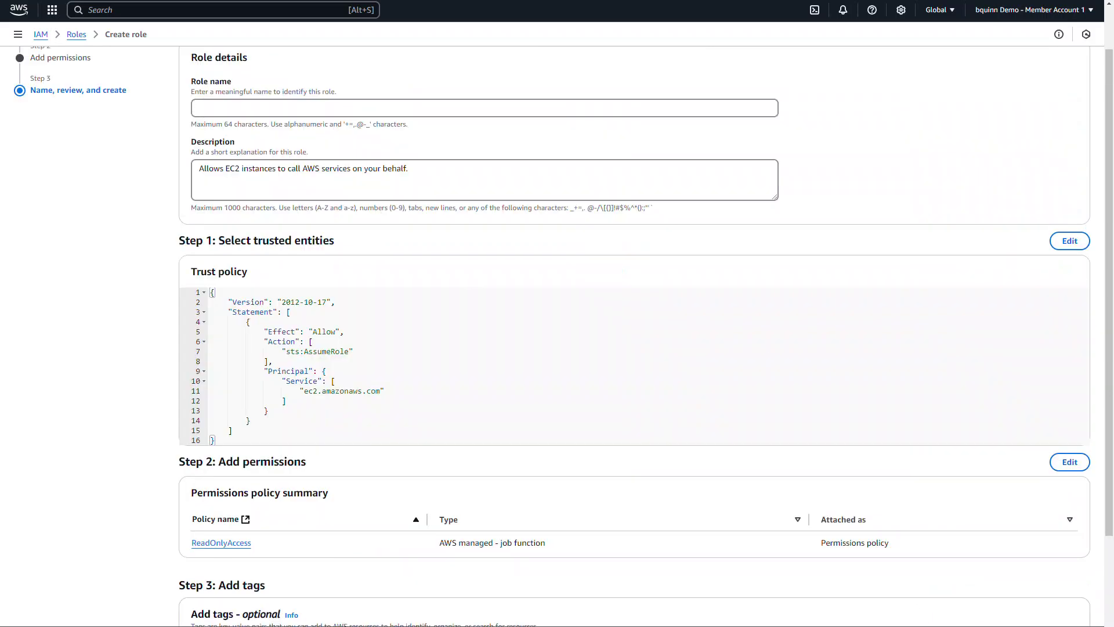
# Name the role SN_MID_SERVER_EC2_ROLE and create it
pyautogui.click(292, 106)
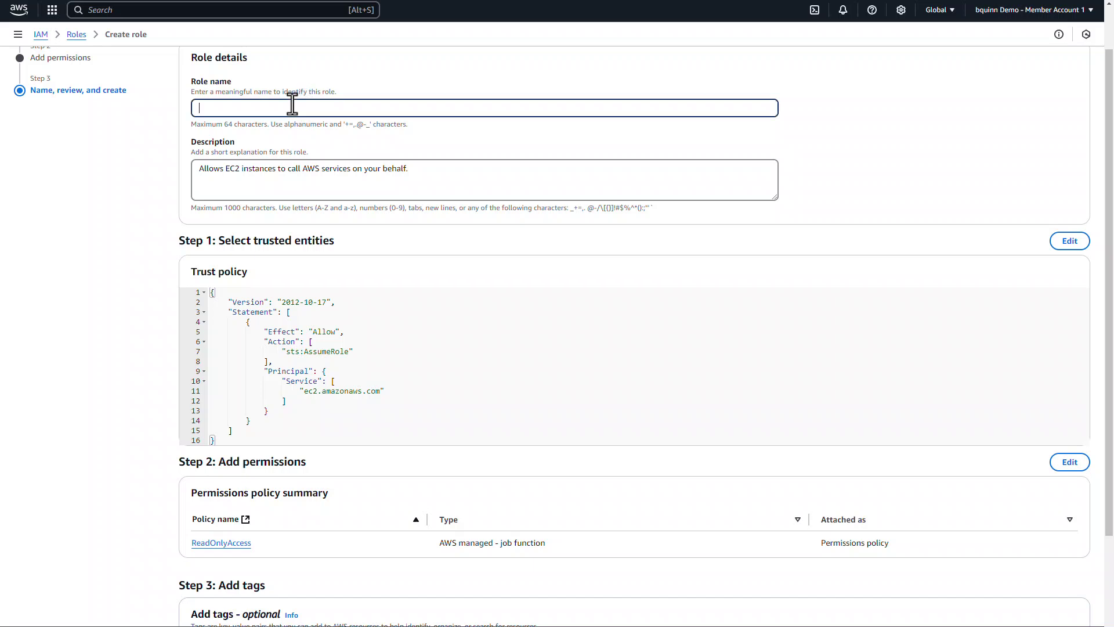
pyautogui.write('SN_MID_SERVER_EC2_ROLE')
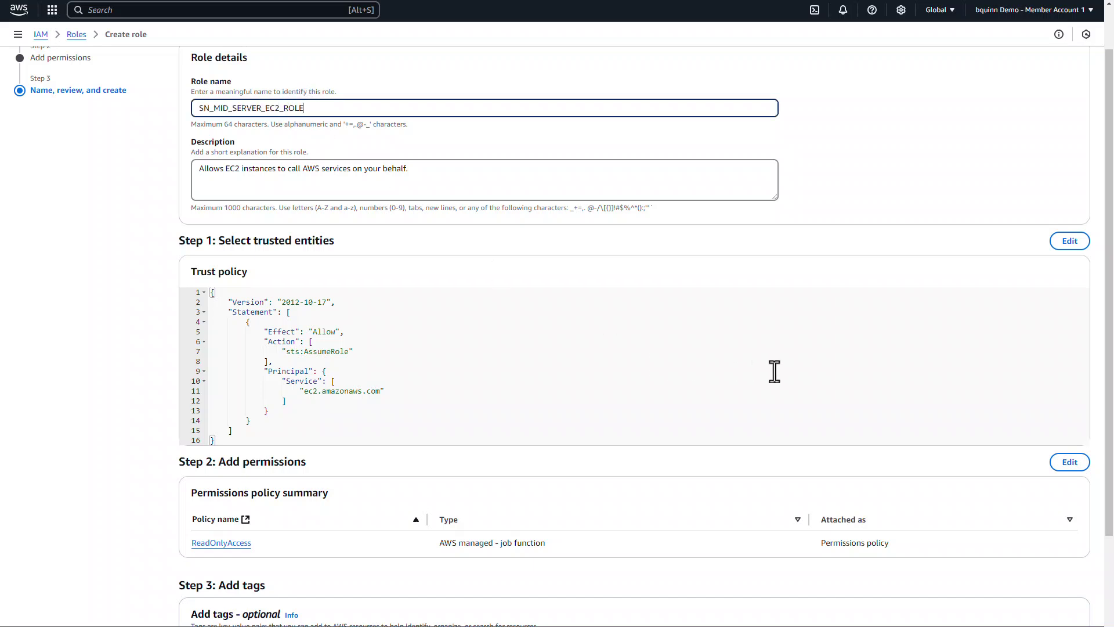
pyautogui.scroll(-3, 967, 500)
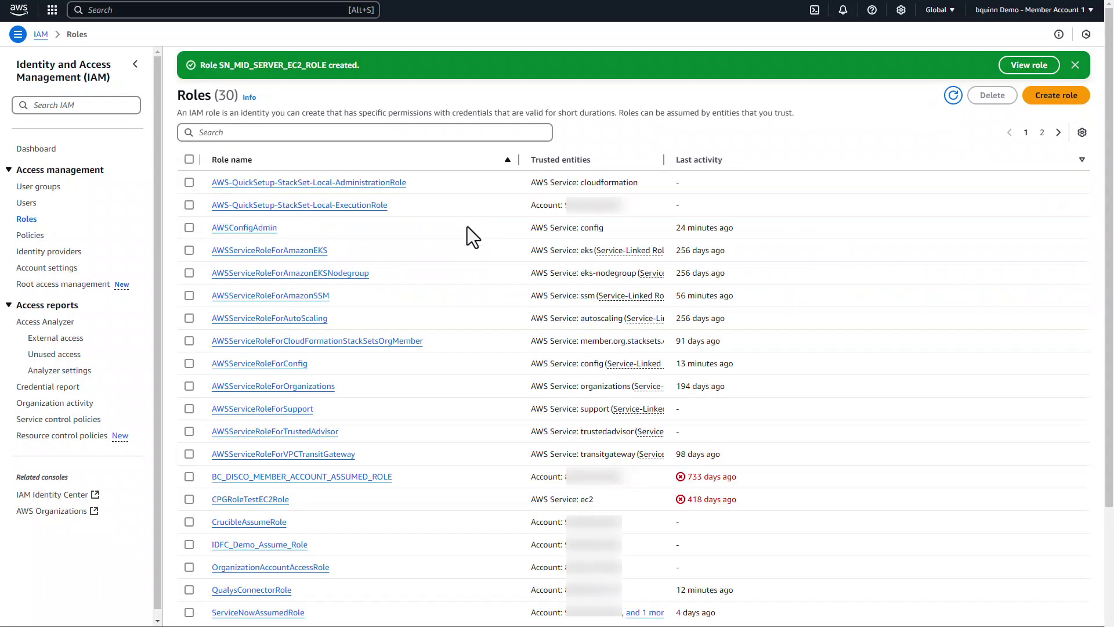
# Find and open the SN_MID_SERVER_EC2_ROLE role and start creating an inline policy for it
pyautogui.click(206, 133)
pyautogui.write('SN_MID_SERVER_EC2_ROLE')
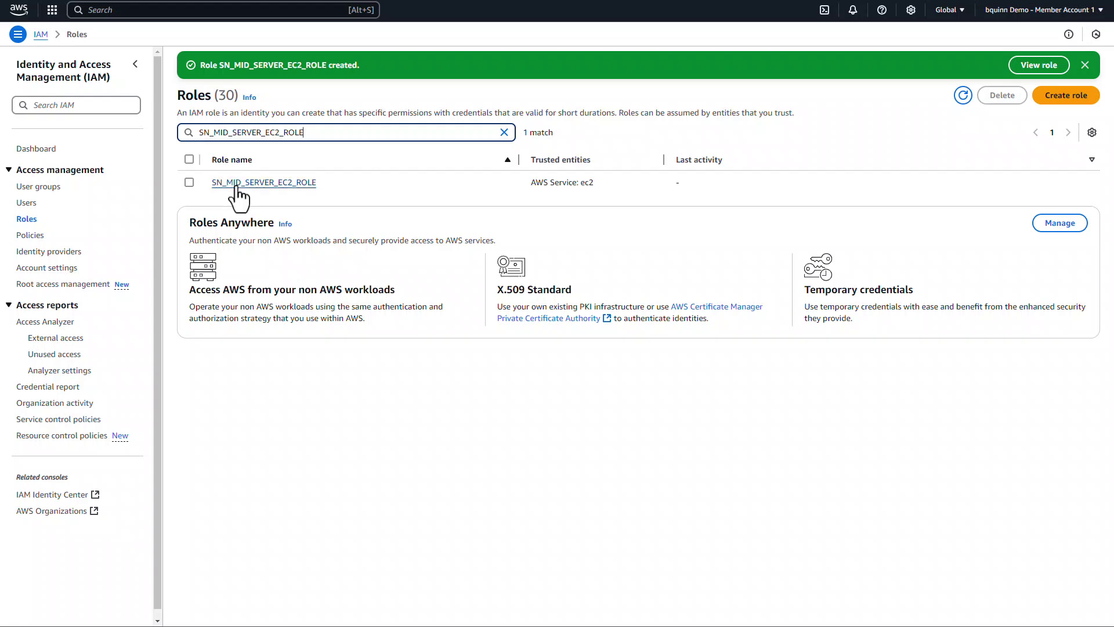
pyautogui.click(238, 183)
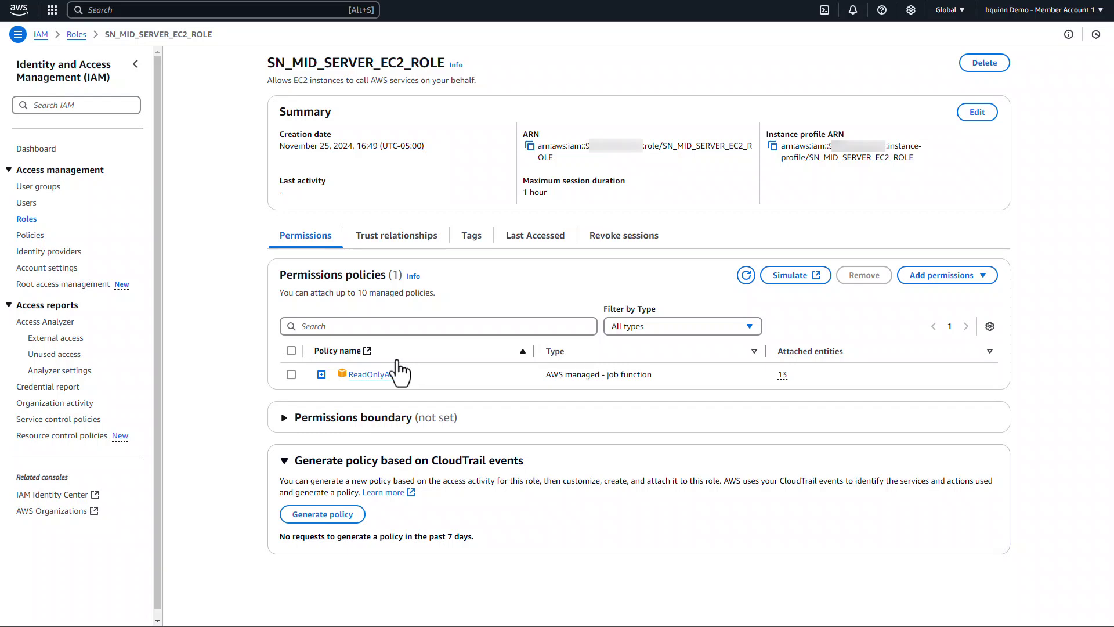
pyautogui.click(963, 276)
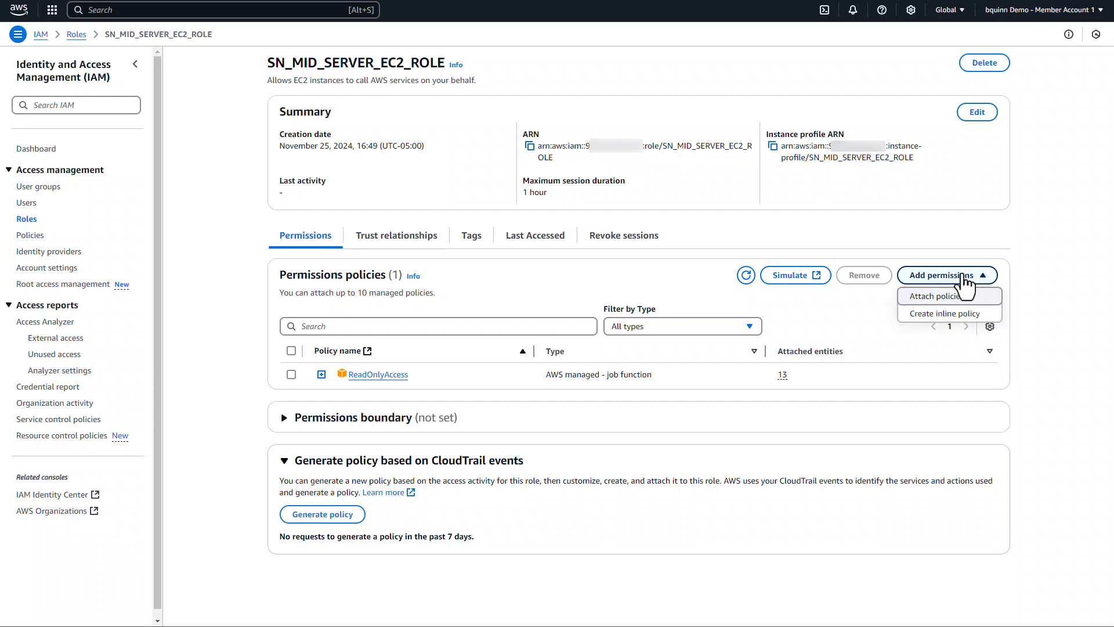
pyautogui.click(978, 317)
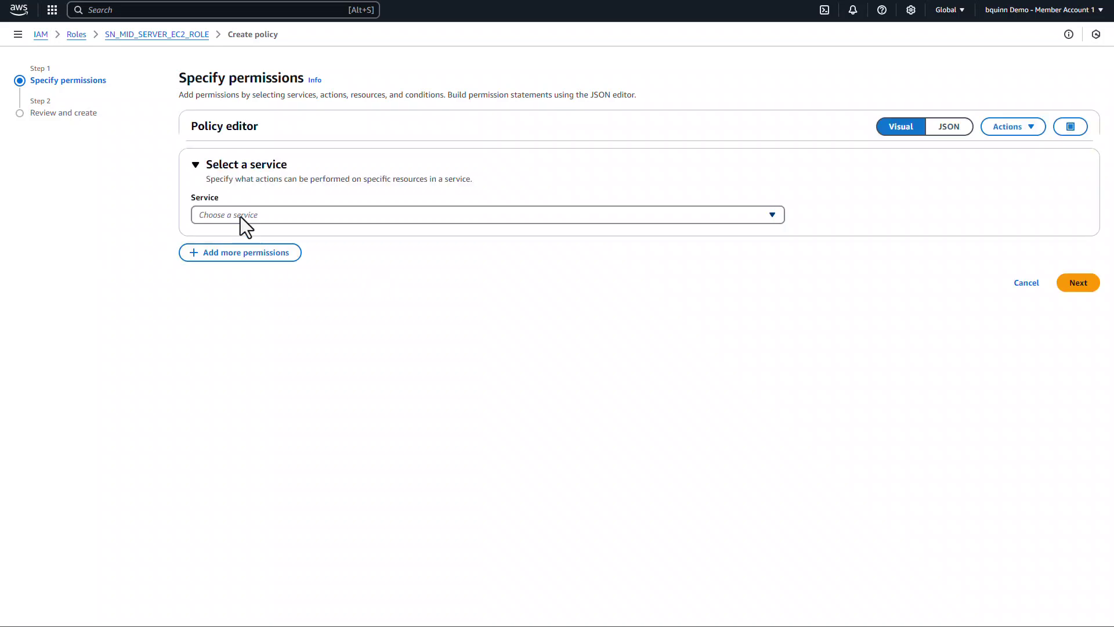
# Choose the STS service for the inline policy and allow its AssumeRole write action
pyautogui.click(240, 217)
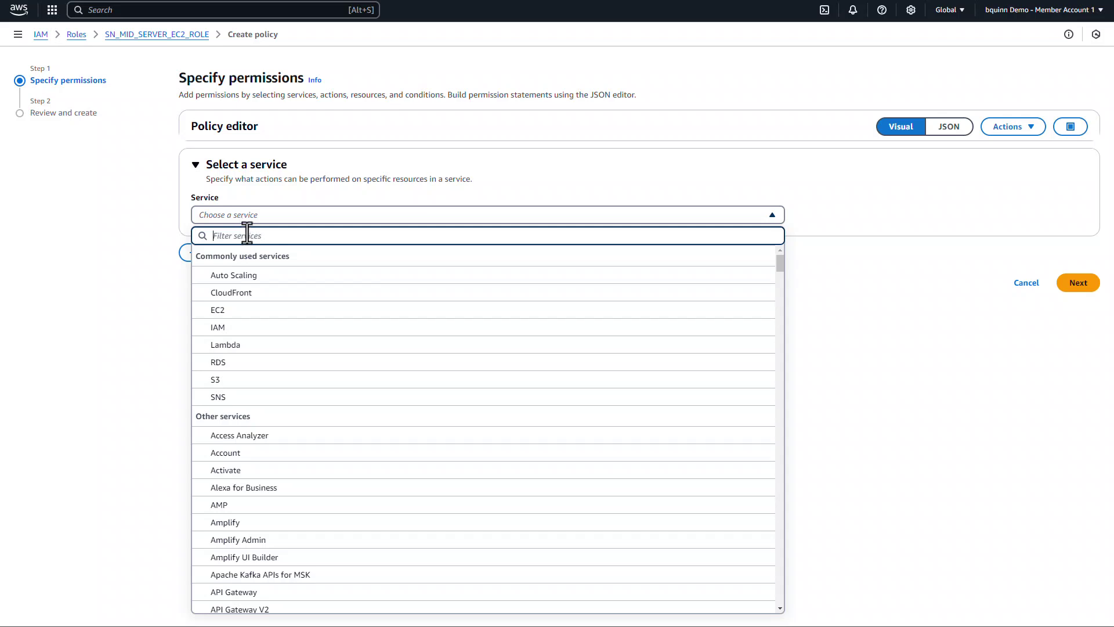
pyautogui.write('sts')
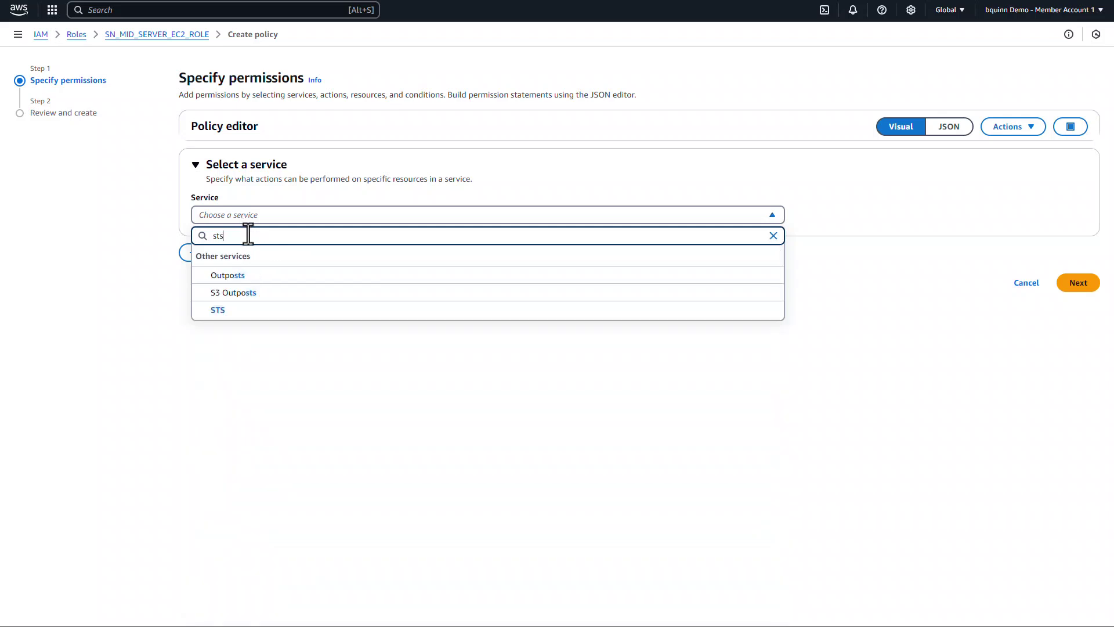
pyautogui.click(219, 311)
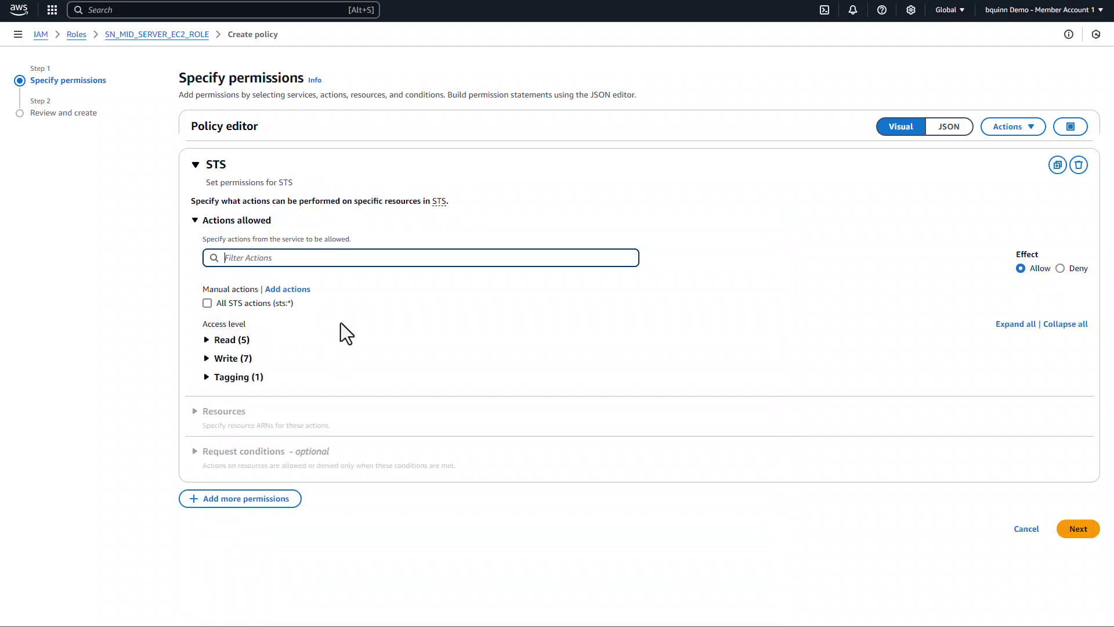
pyautogui.click(209, 359)
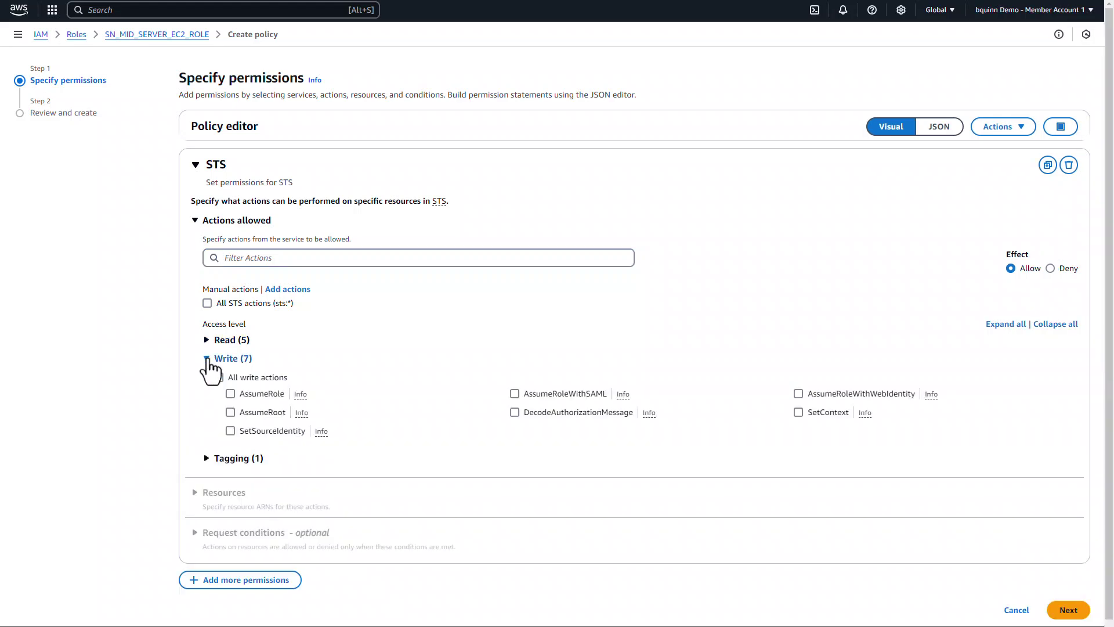
pyautogui.click(230, 393)
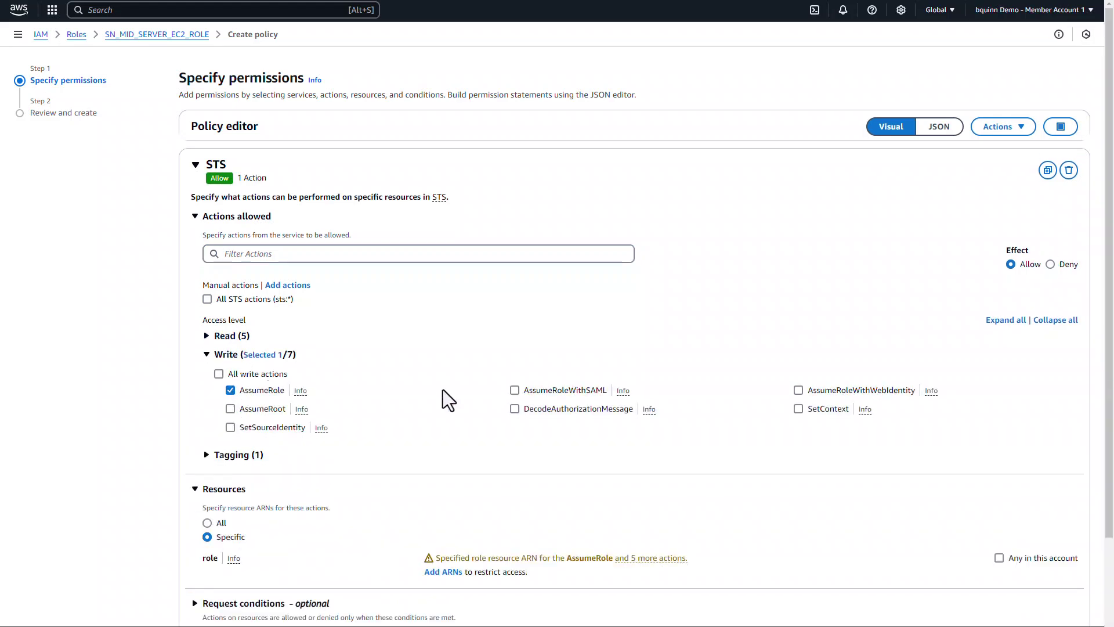
# Restrict the policy to a role ARN in another account, entering the management account's ID and the role name SN_MGMT_ACCOUNT_ROLE
pyautogui.click(445, 572)
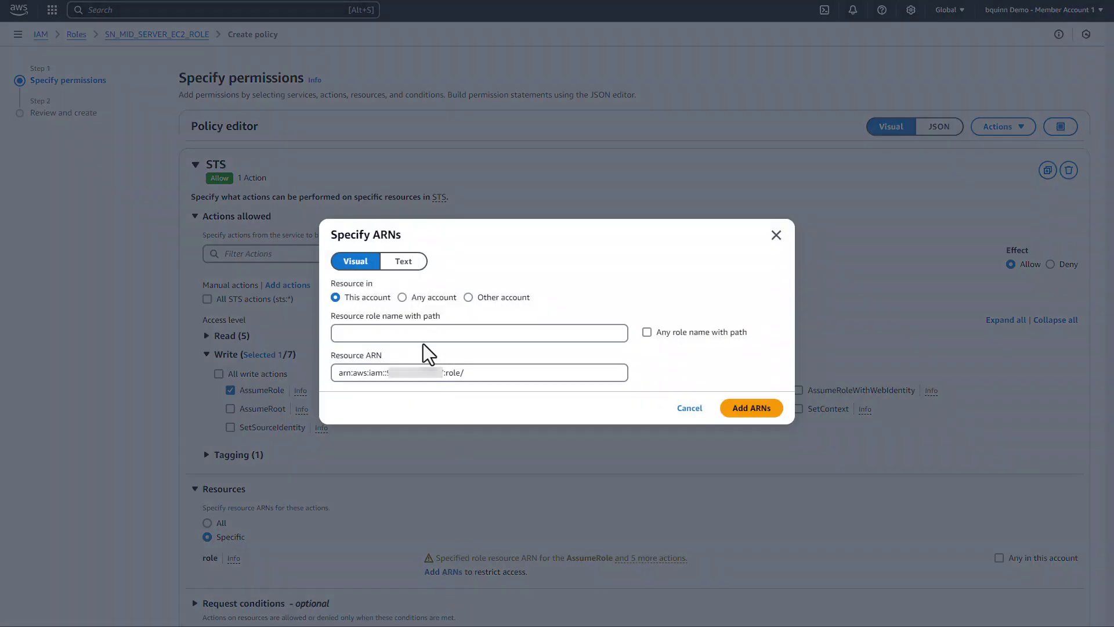
pyautogui.click(468, 297)
pyautogui.hotkey('ctrl', 'v')
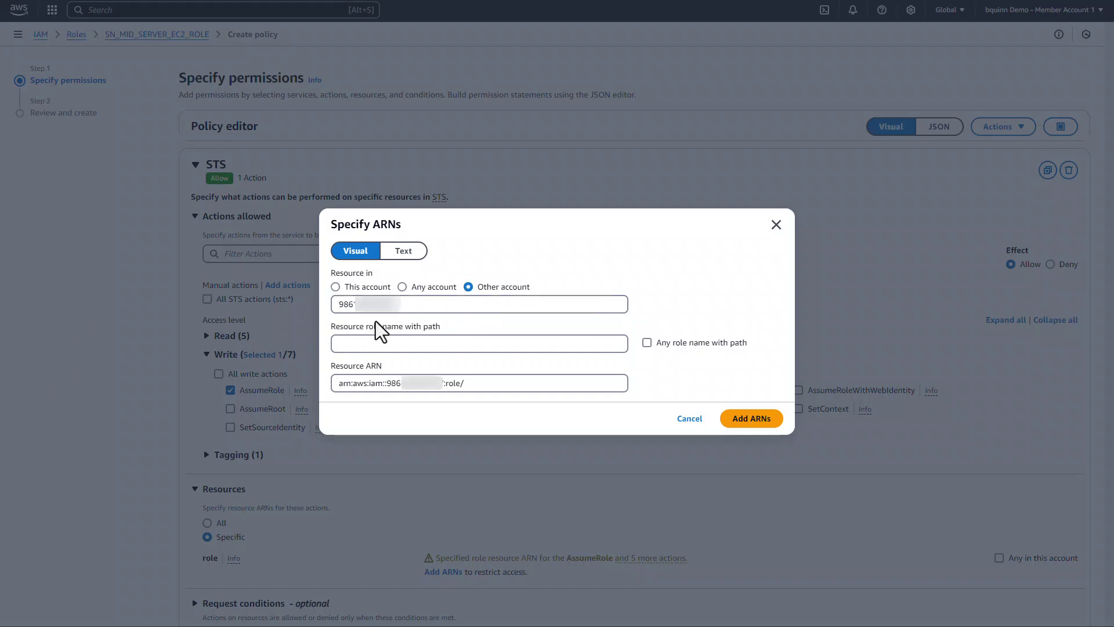
pyautogui.click(386, 304)
pyautogui.hotkey('ctrl', 'a')
pyautogui.hotkey('ctrl', 'v')
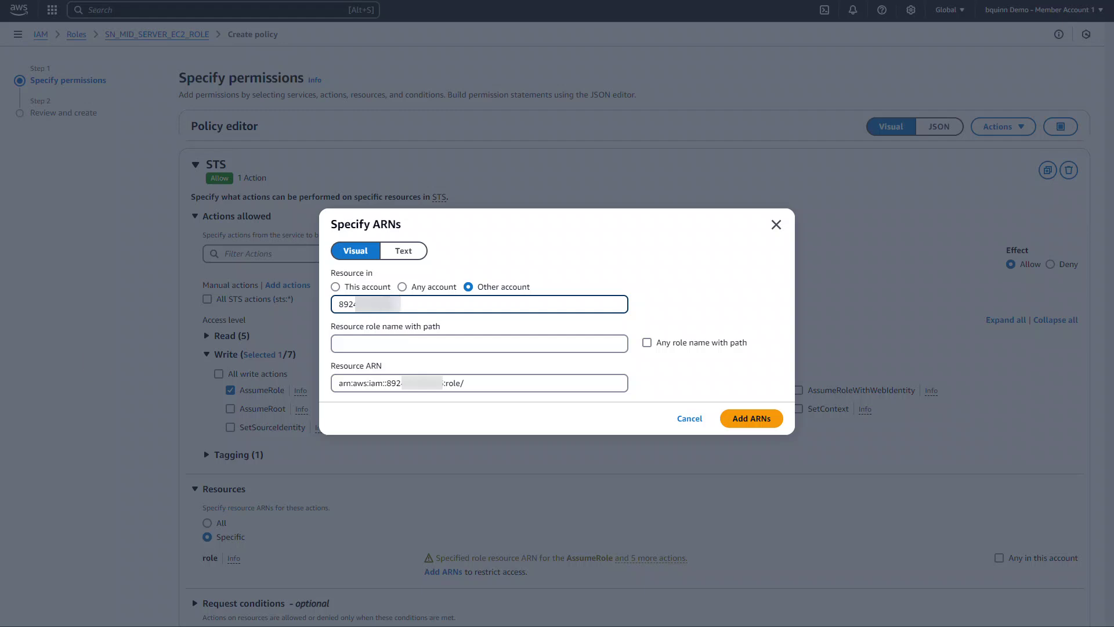
pyautogui.click(373, 343)
pyautogui.write('SN_MGMT_ACCOUNT_ROLE')
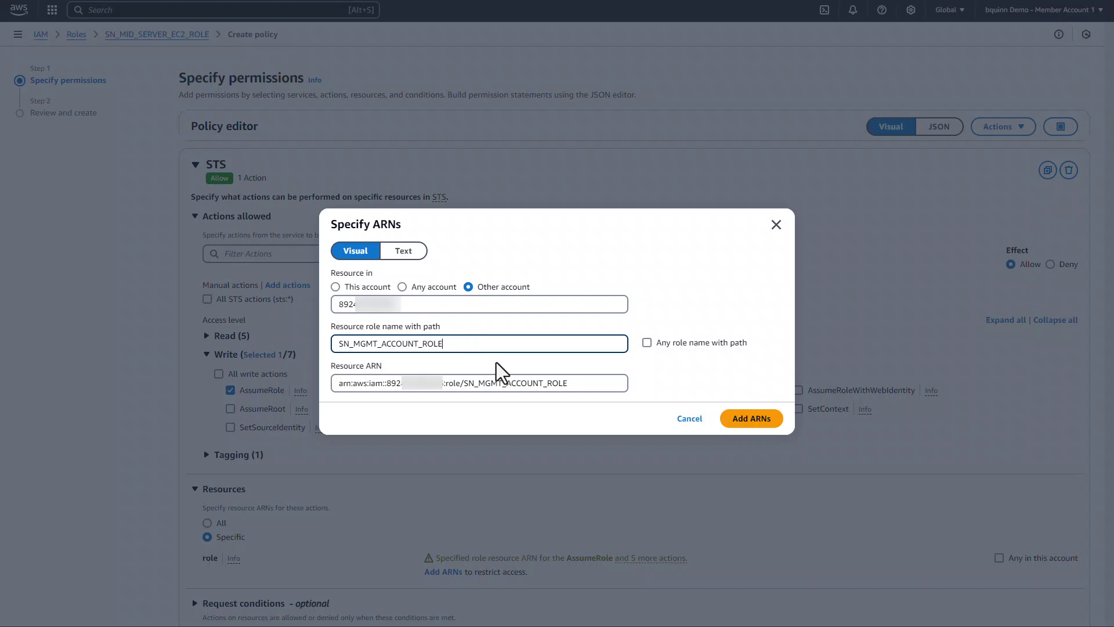
pyautogui.click(742, 423)
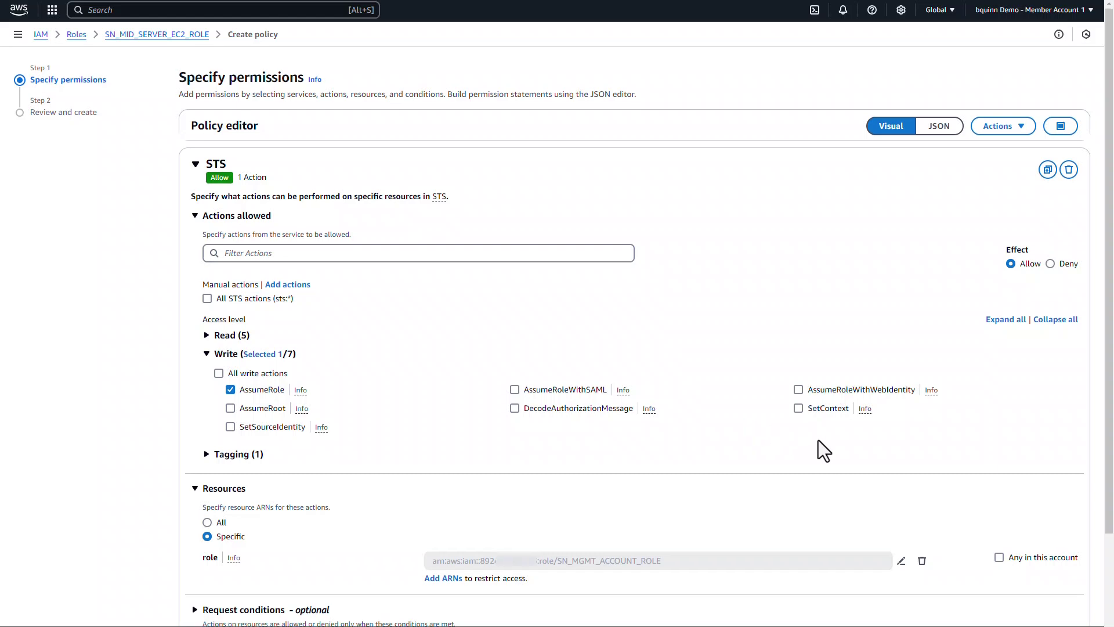
# Name the inline policy InlinePolicyToAllowAssumeRoleToMgmtAccount and create it
pyautogui.scroll(-3, 818, 441)
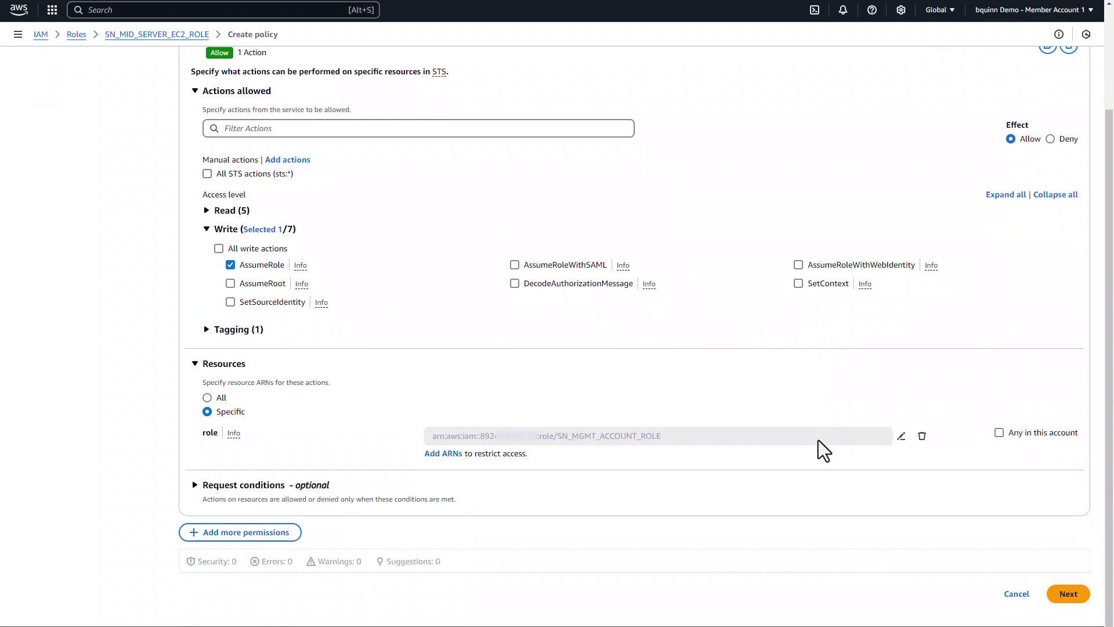
pyautogui.click(1062, 595)
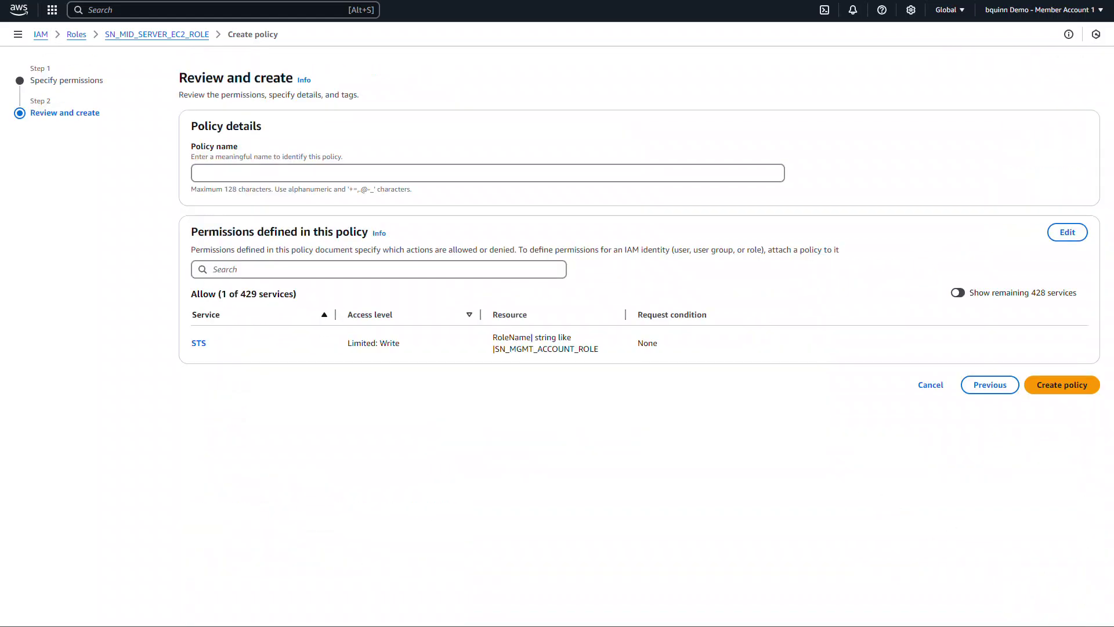
pyautogui.click(229, 173)
pyautogui.write('InlinePolicyToAllowAssumeRoleToMgmtAccount')
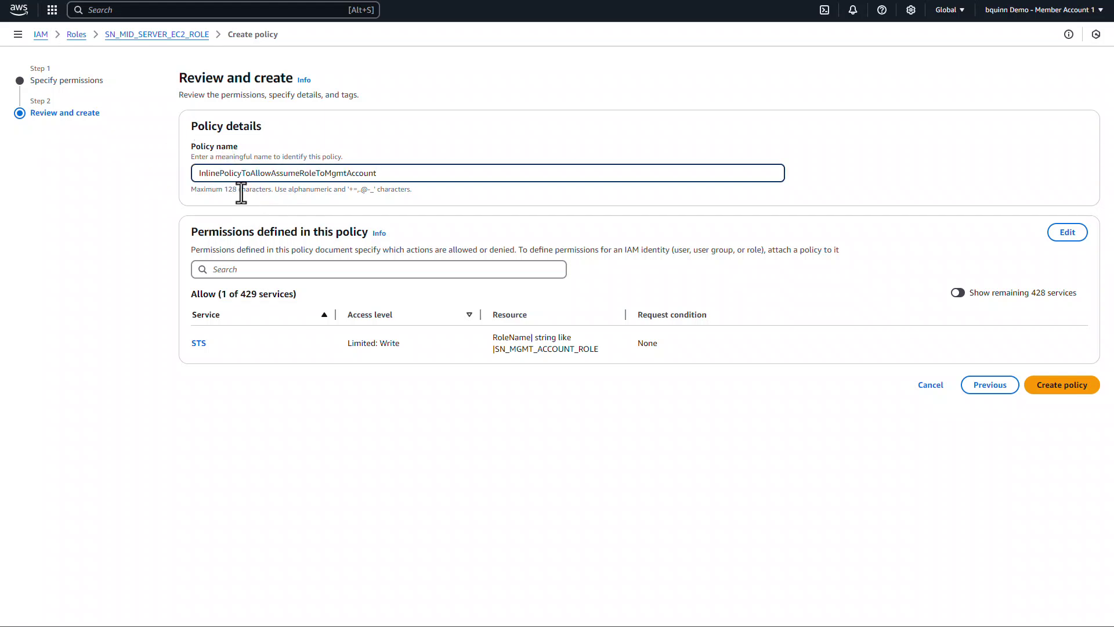
pyautogui.click(1072, 387)
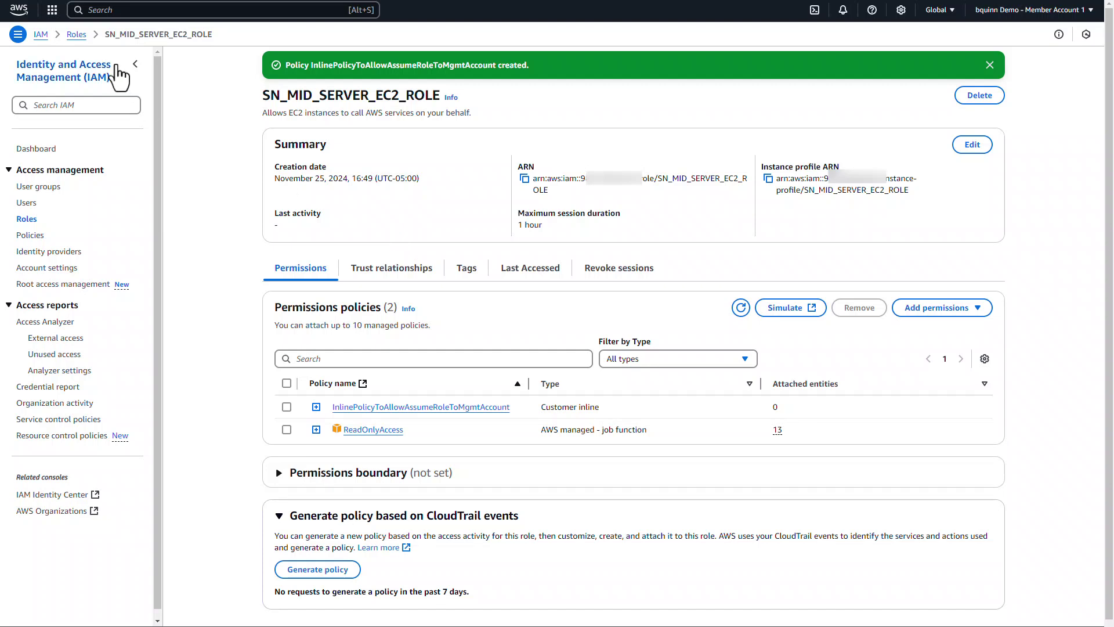
# Find the running EC2 instances and select itom-demo-mid to check its IAM role in the instance details
pyautogui.click(120, 10)
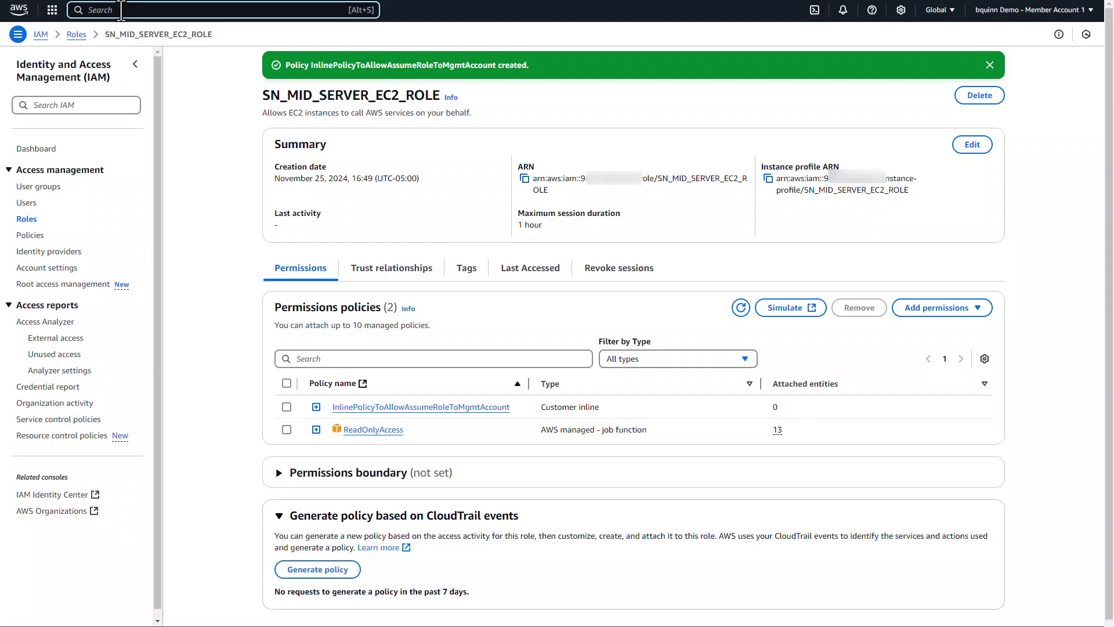
pyautogui.write('ec2')
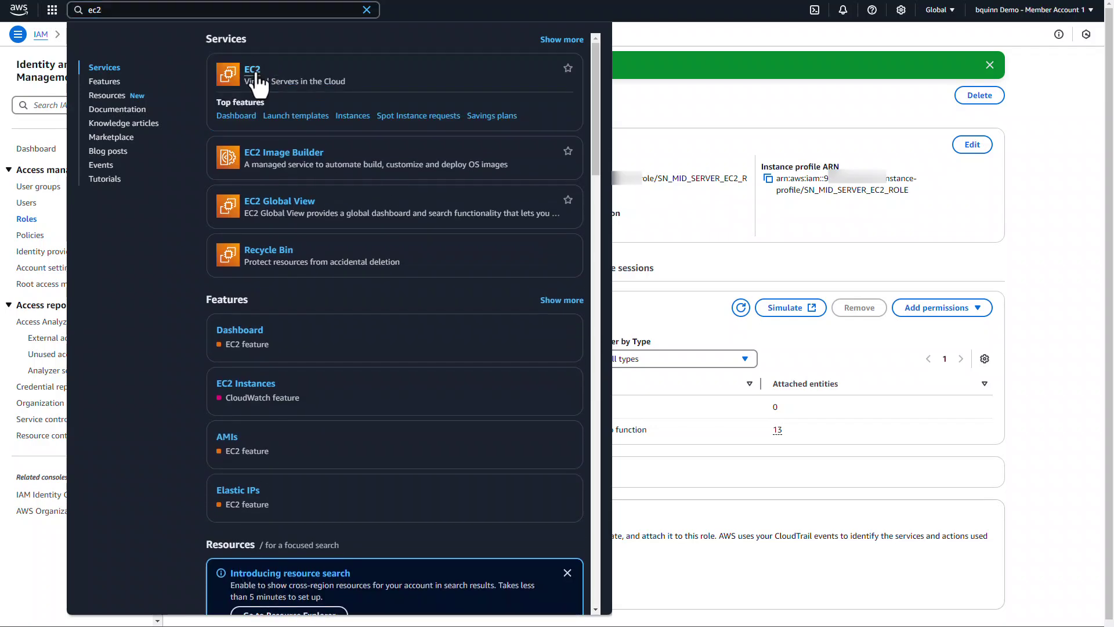
pyautogui.click(255, 74)
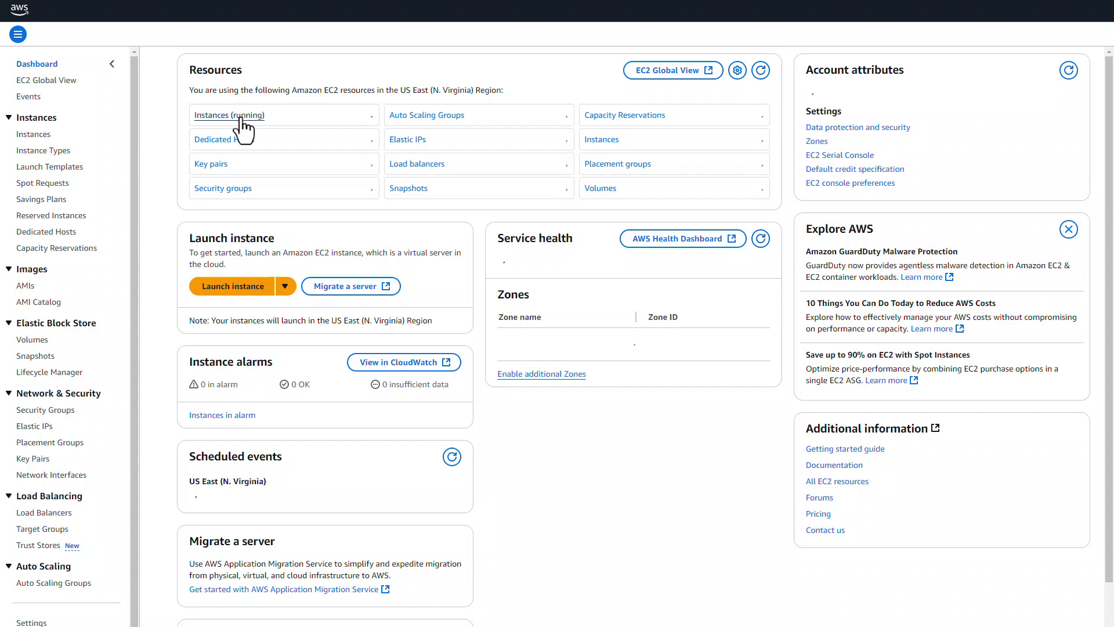
pyautogui.click(241, 117)
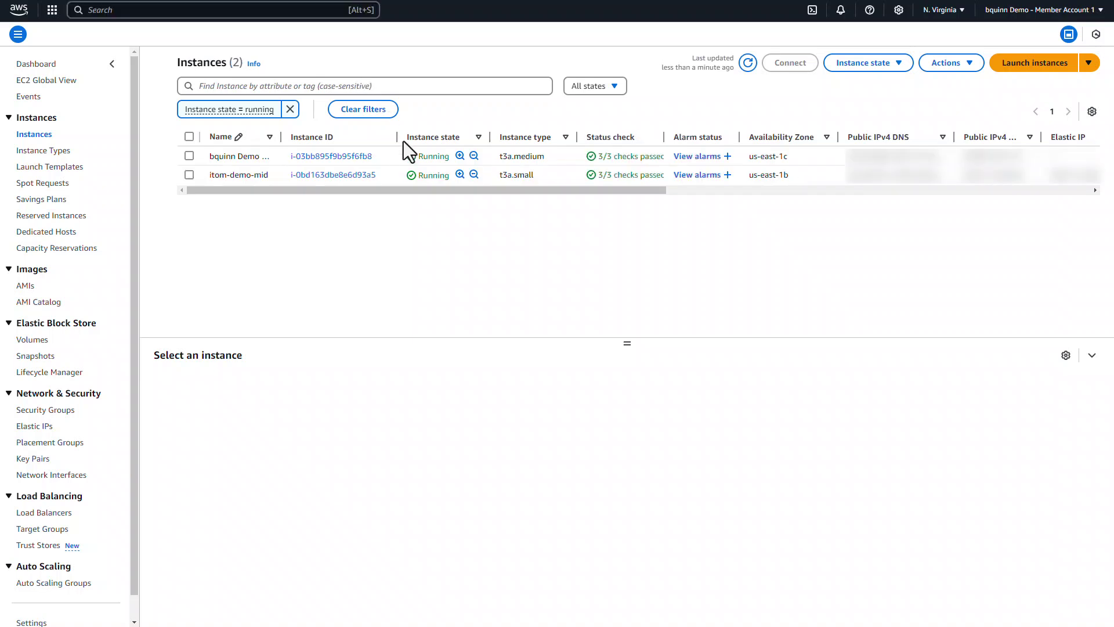
pyautogui.click(189, 175)
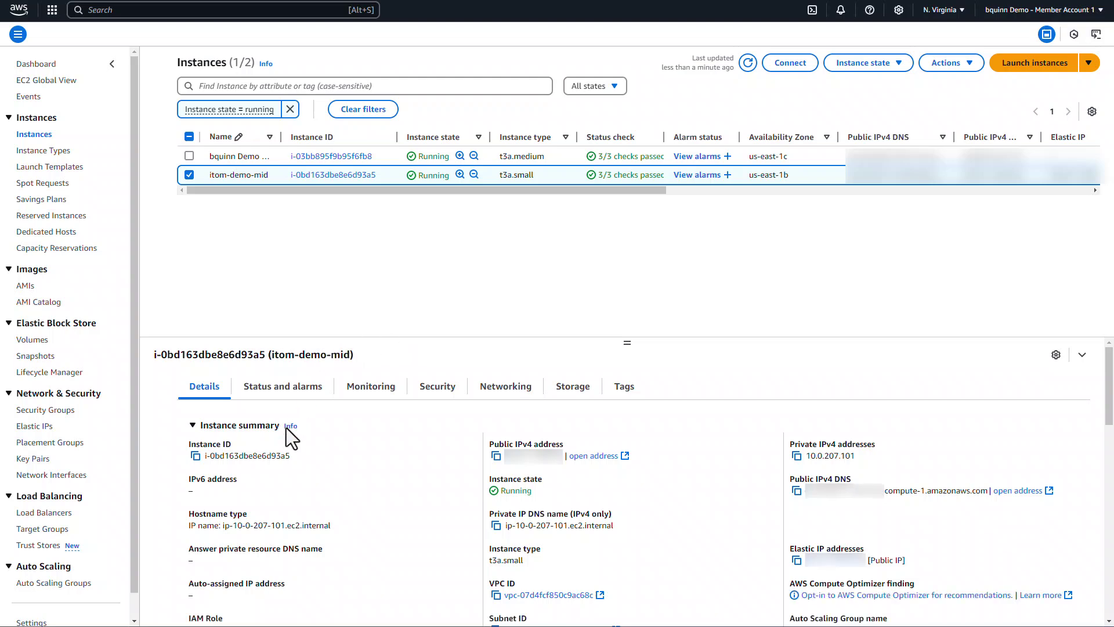
pyautogui.scroll(-2, 285, 459)
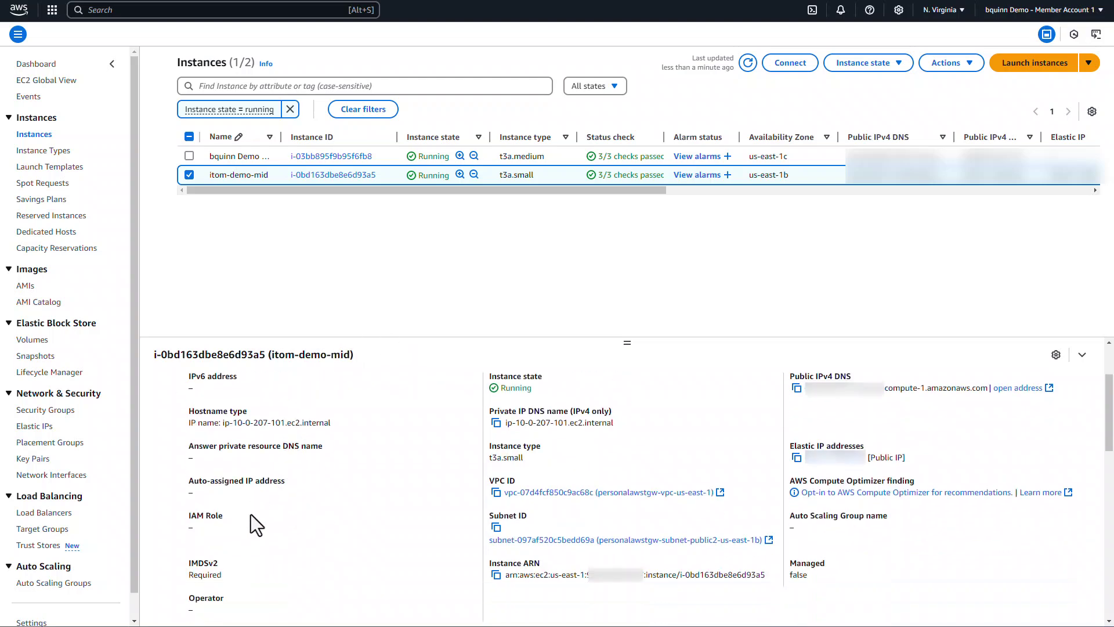
pyautogui.scroll(-1, 249, 529)
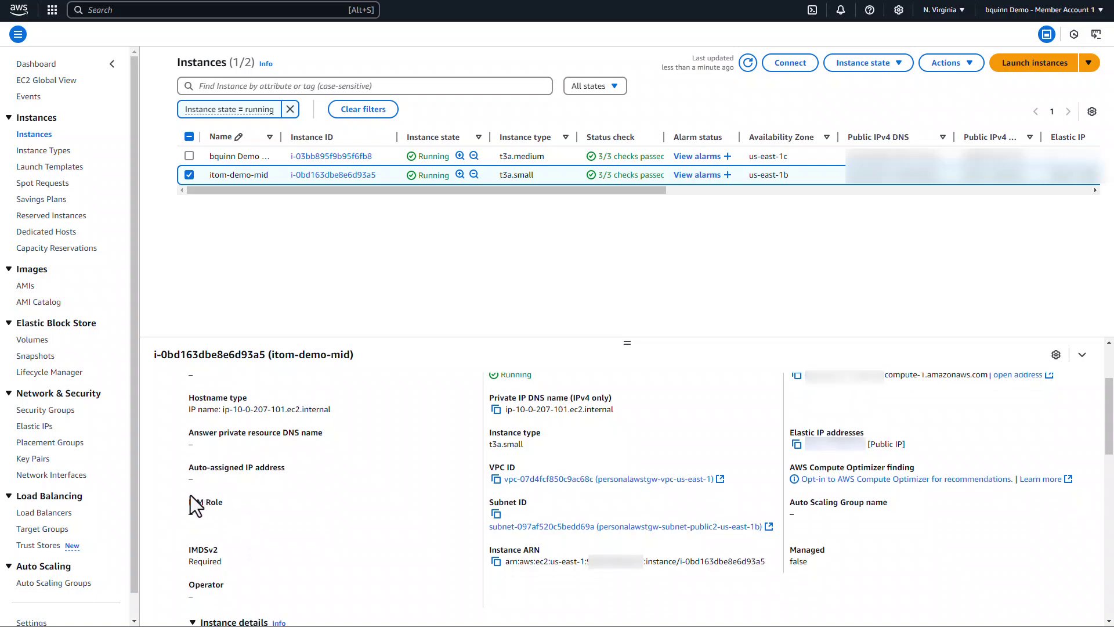
# Attach the SN_MID_SERVER_EC2_ROLE IAM role to the selected itom-demo-mid instance
pyautogui.click(972, 65)
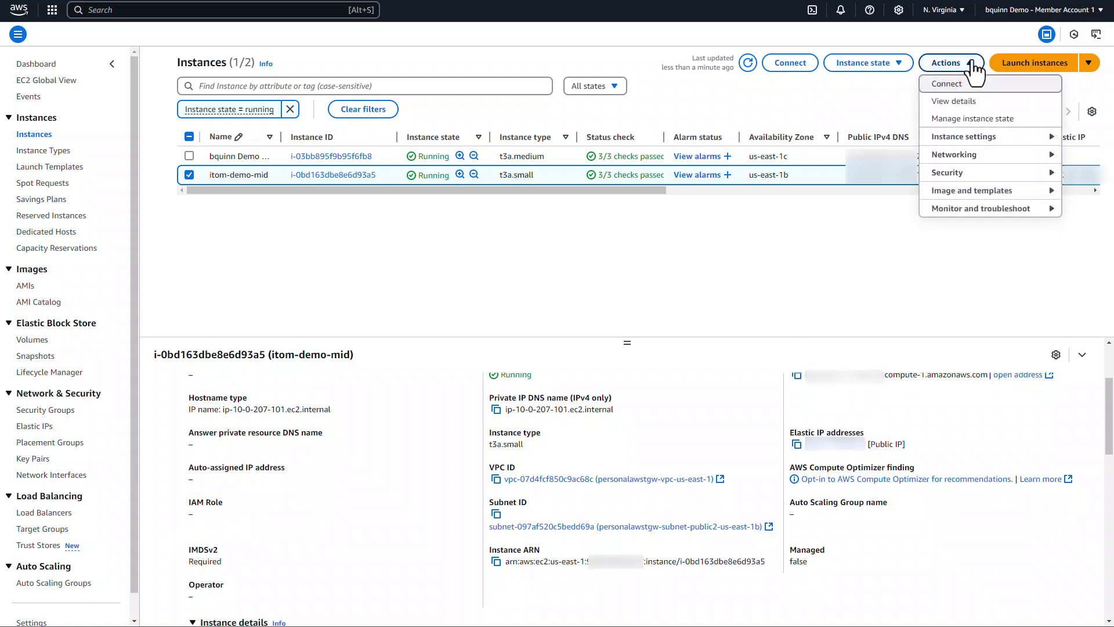
pyautogui.click(974, 174)
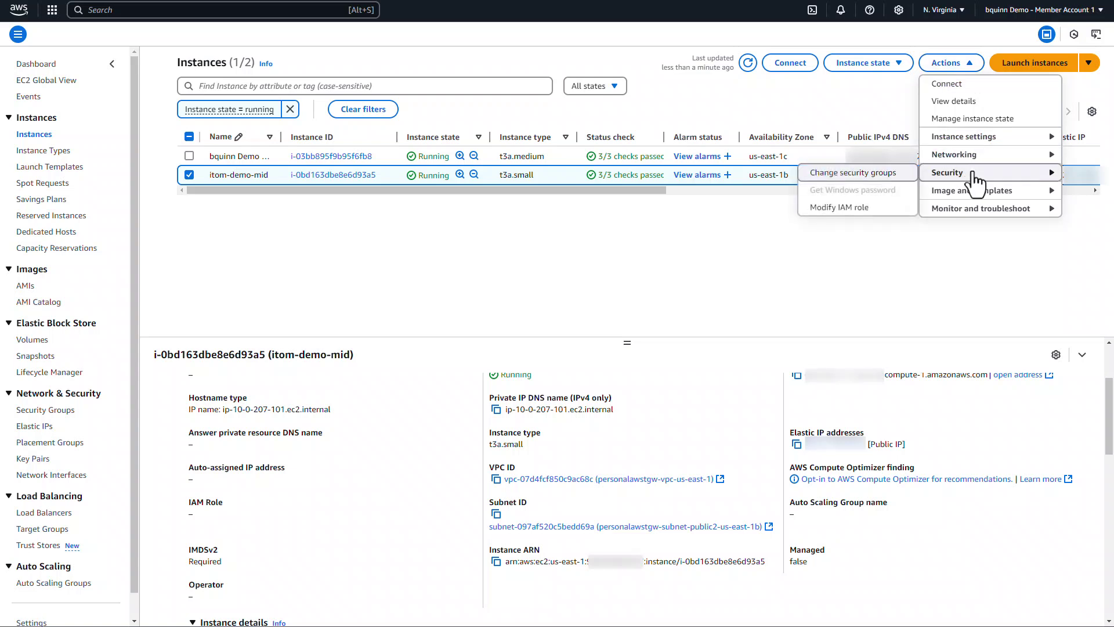
pyautogui.click(864, 209)
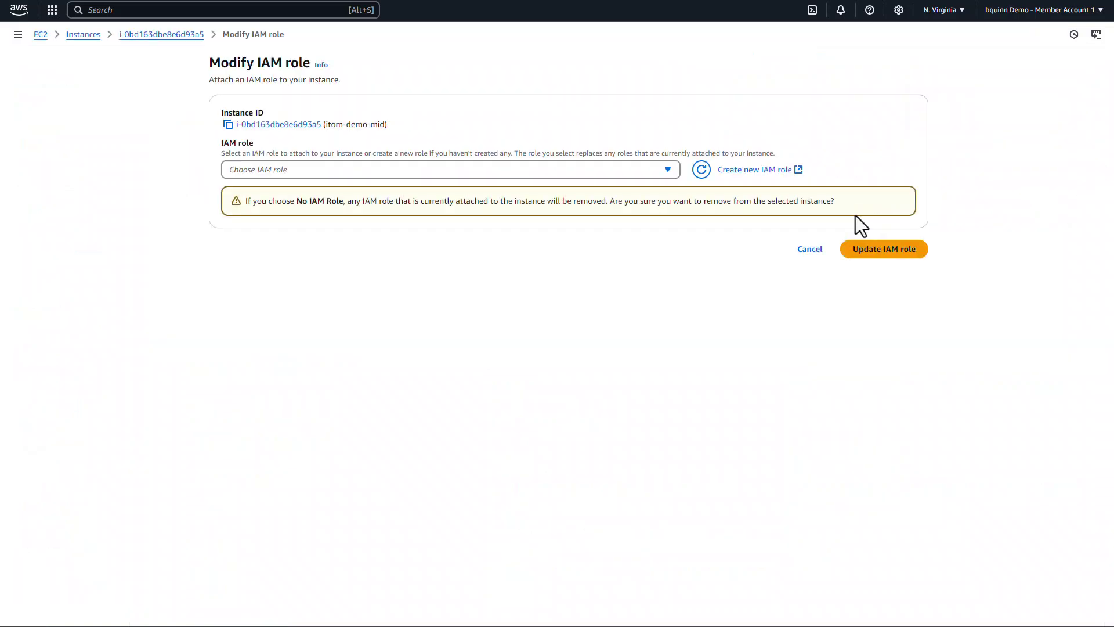
pyautogui.click(304, 169)
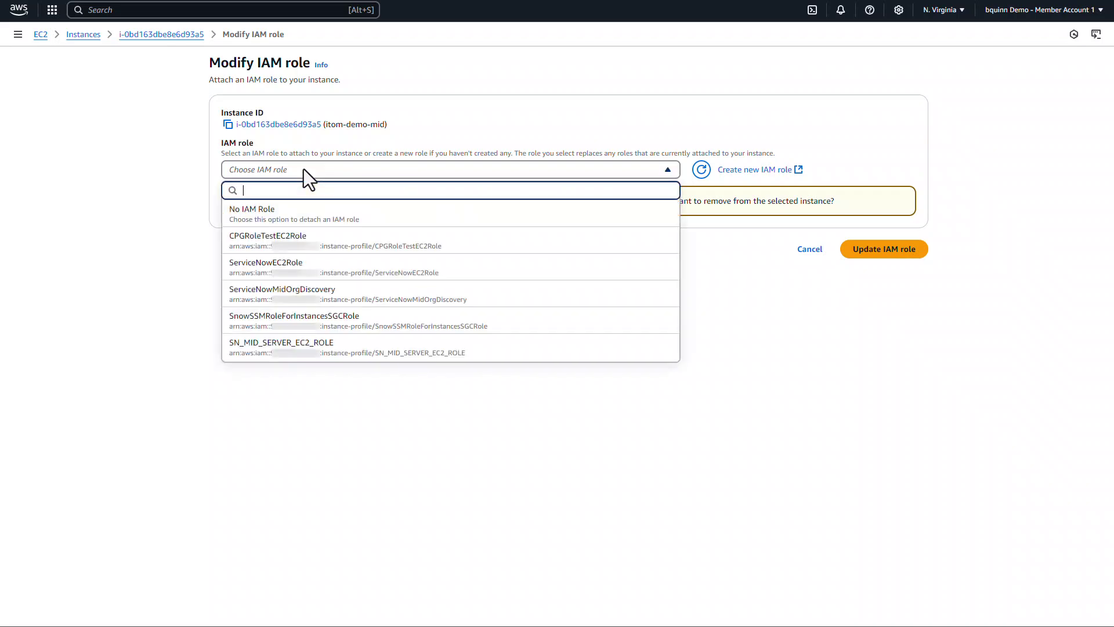
pyautogui.write('SN_MID')
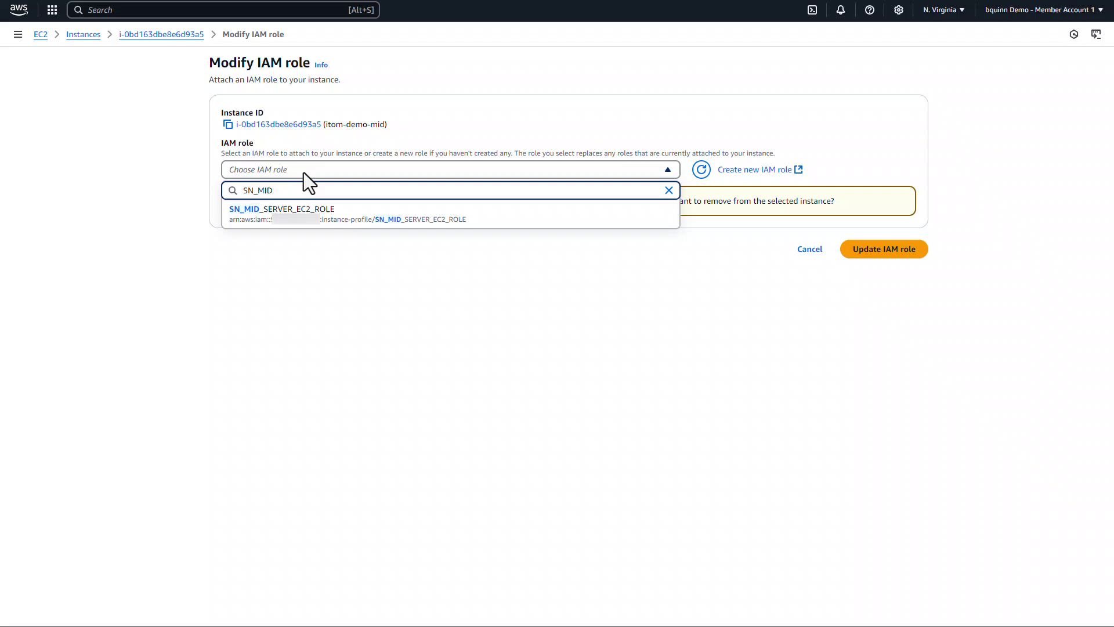
pyautogui.click(309, 220)
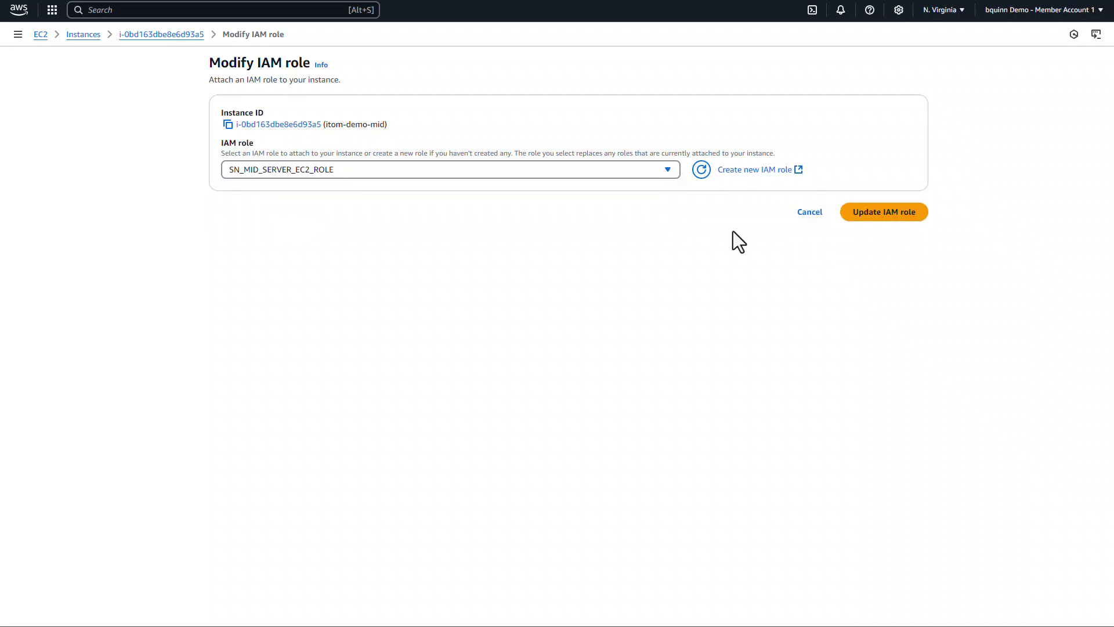
pyautogui.click(880, 212)
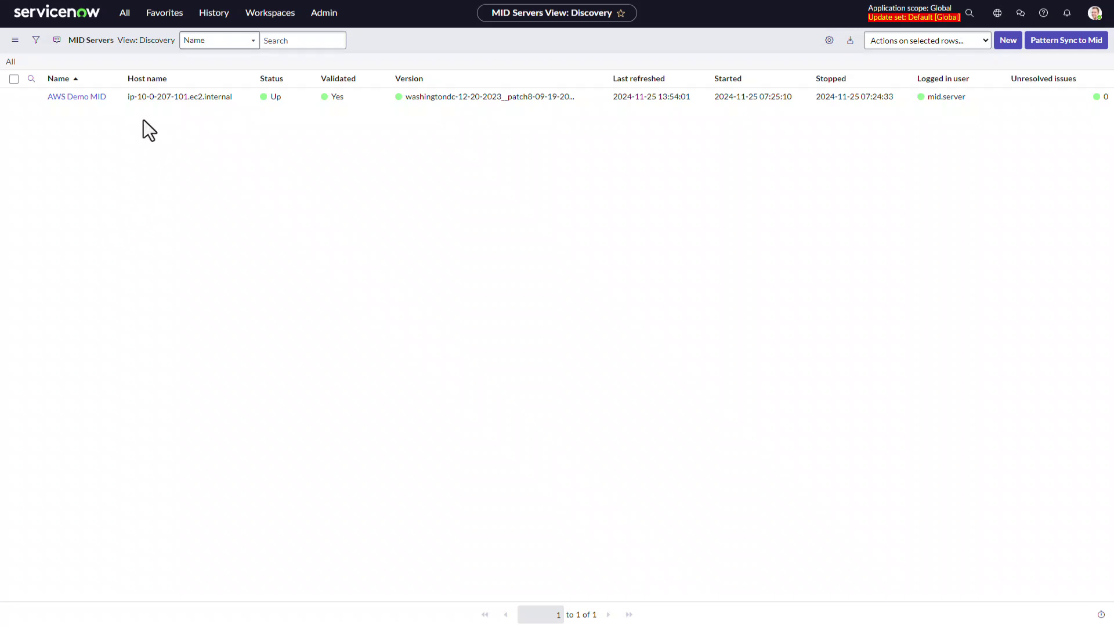
# In ServiceNow, add the configuration parameter mid.aws.instance_profile_name with the value SN_MID_SERVER_EC2_ROLE to the AWS Demo MID server
pyautogui.click(93, 98)
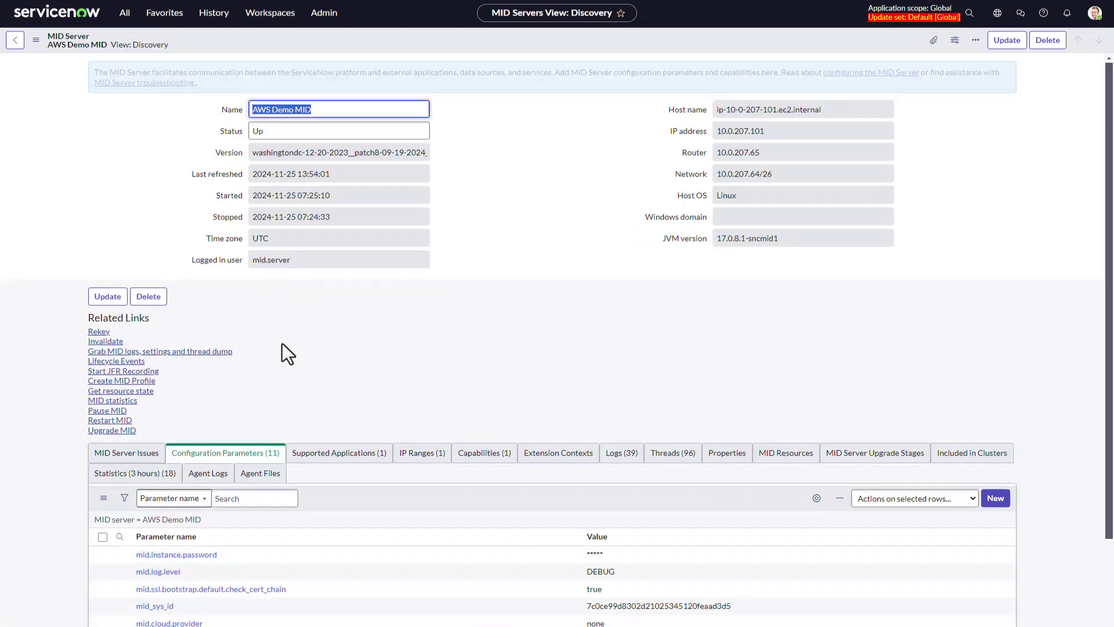
pyautogui.click(994, 499)
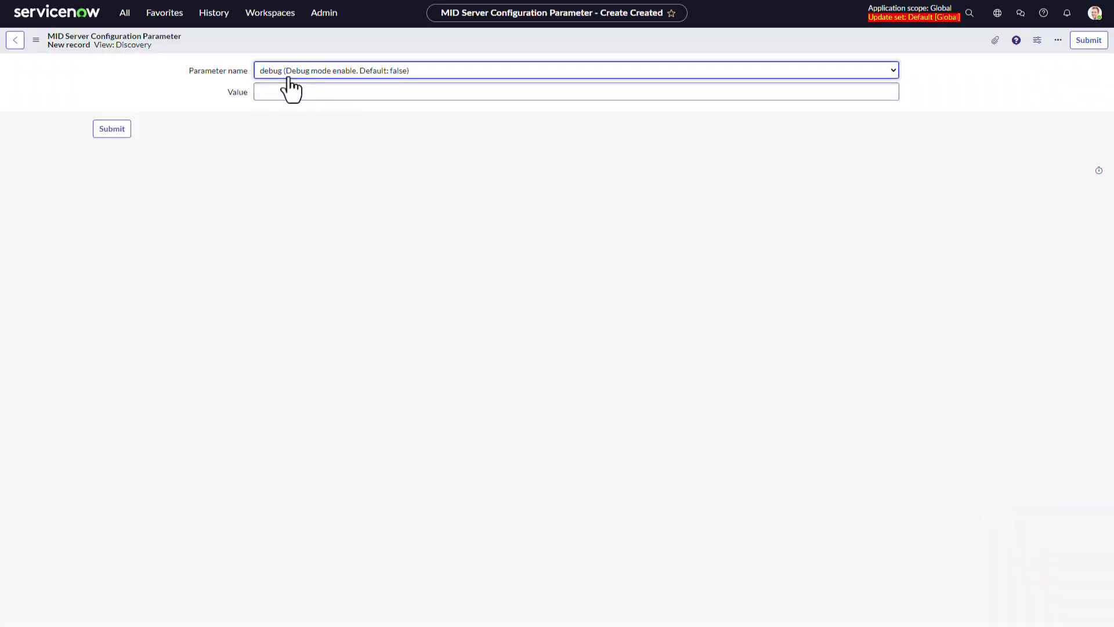
pyautogui.click(290, 72)
pyautogui.scroll(-15, 336, 243)
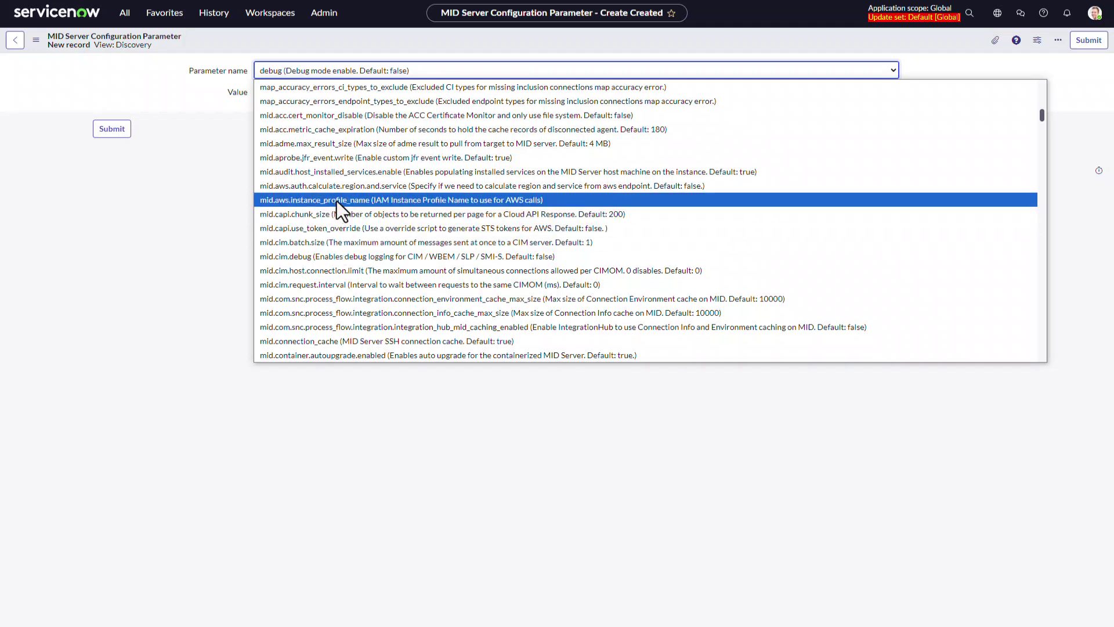
pyautogui.click(358, 201)
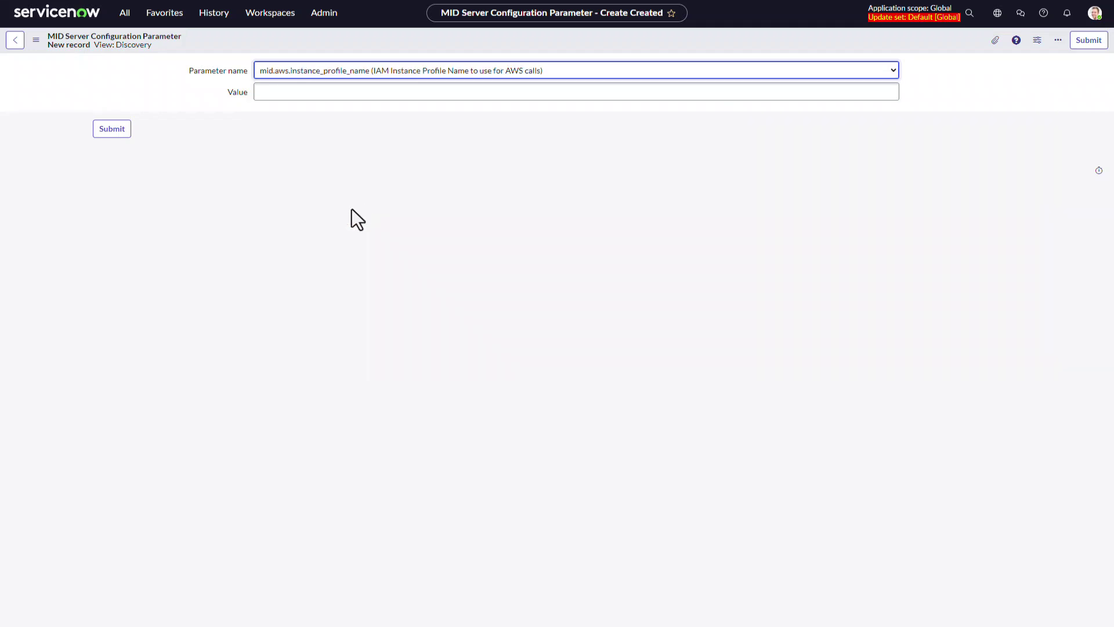
pyautogui.click(292, 93)
pyautogui.write('SN_MID_SERVER_EC2_ROLE')
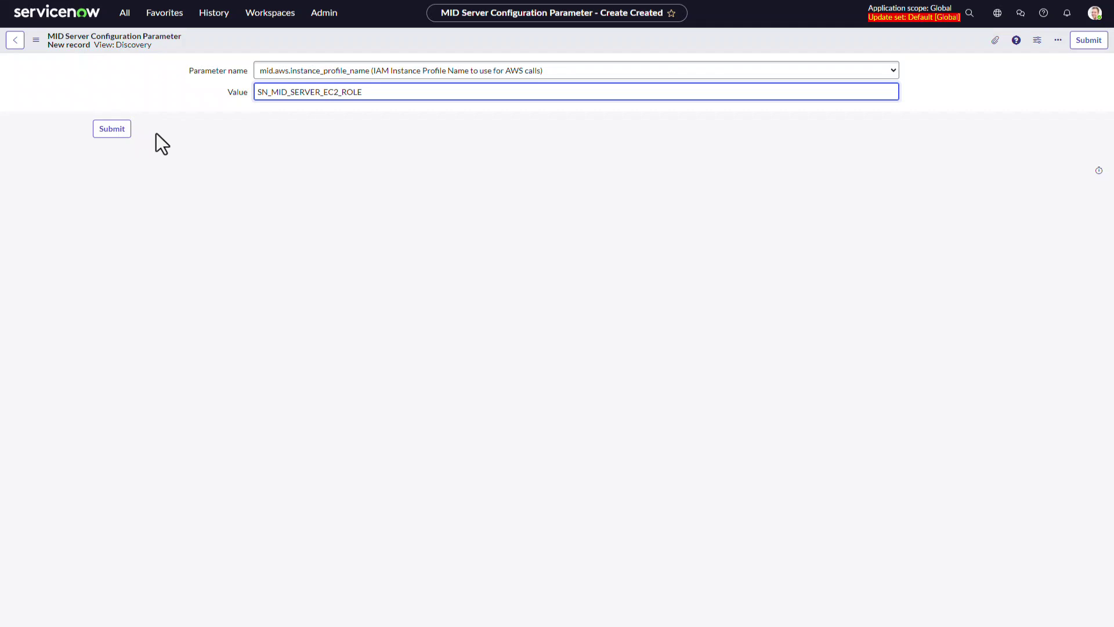
pyautogui.click(121, 130)
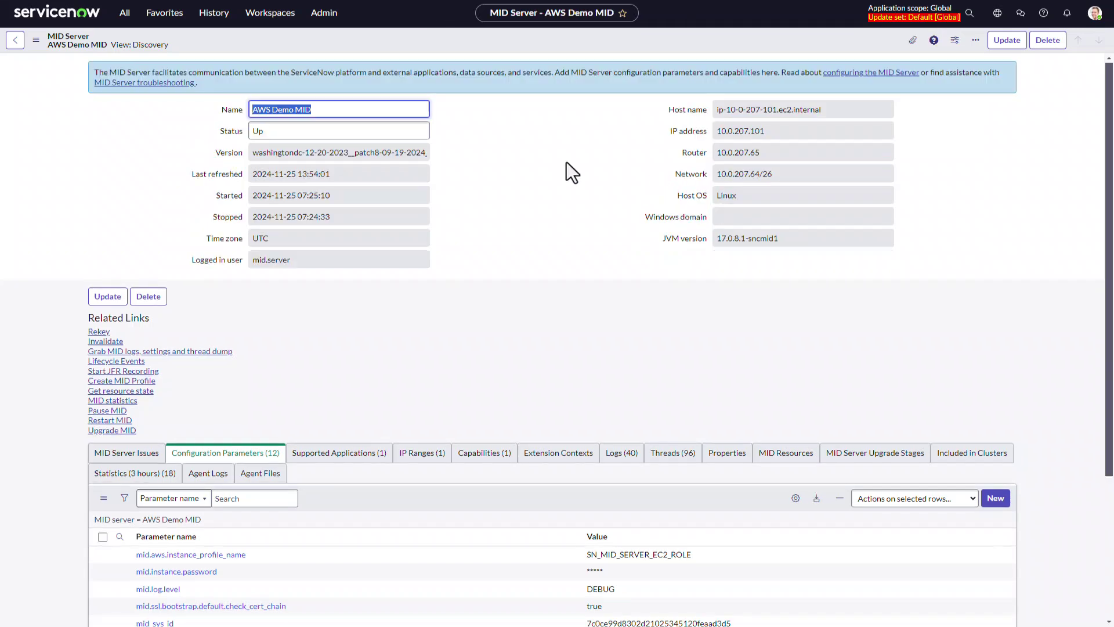
# Go to cloud discovery in the Cloud Discovery Workspace and start a new discovery schedule
pyautogui.click(270, 12)
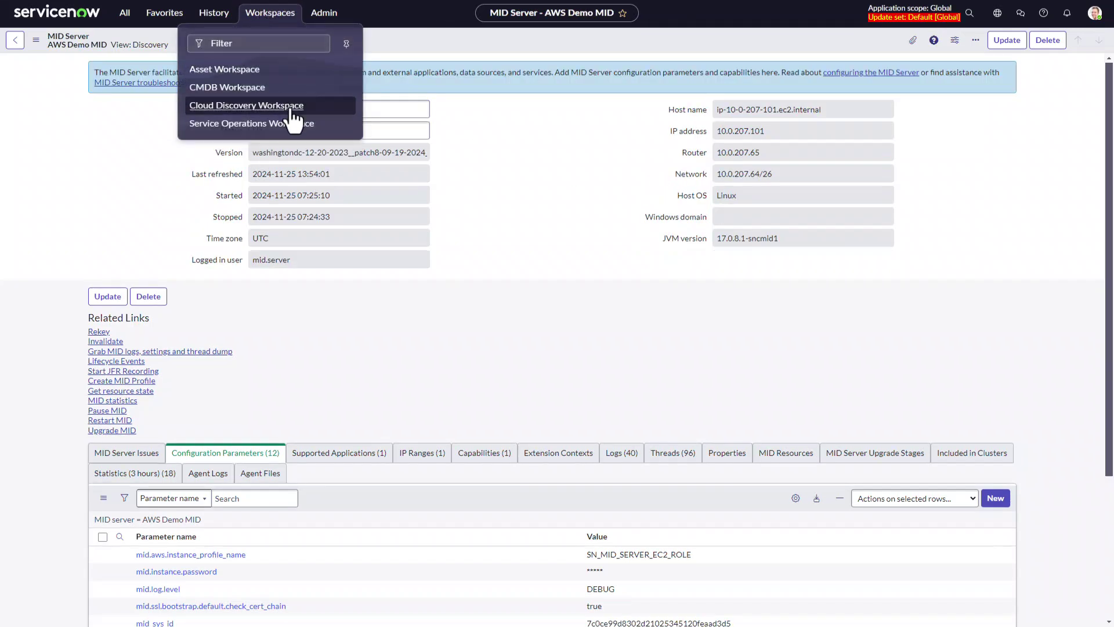
pyautogui.click(290, 109)
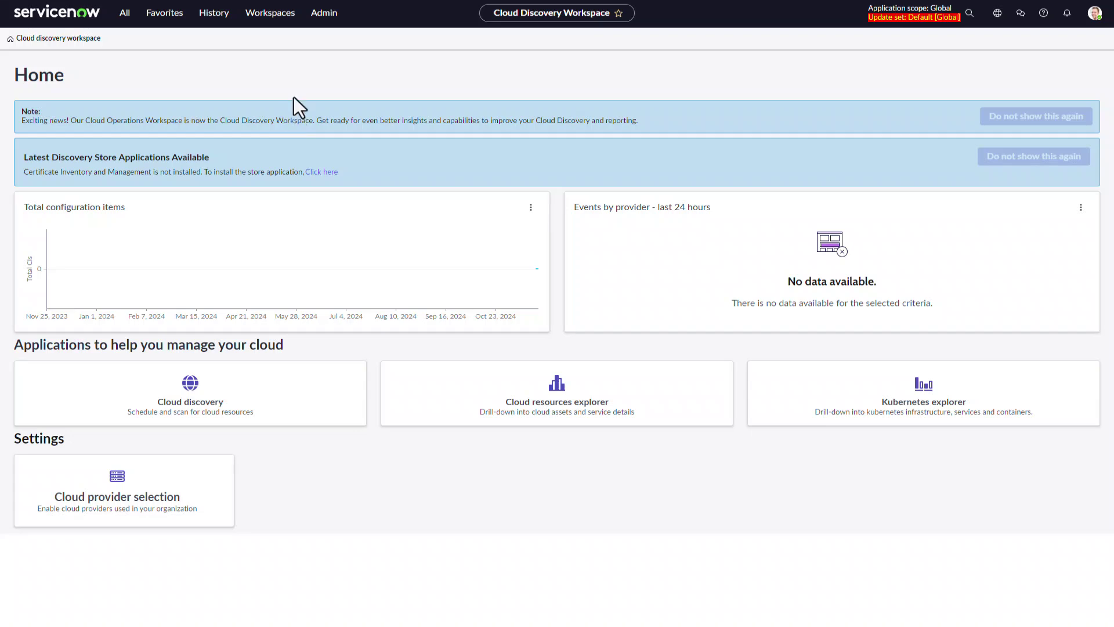
pyautogui.click(192, 402)
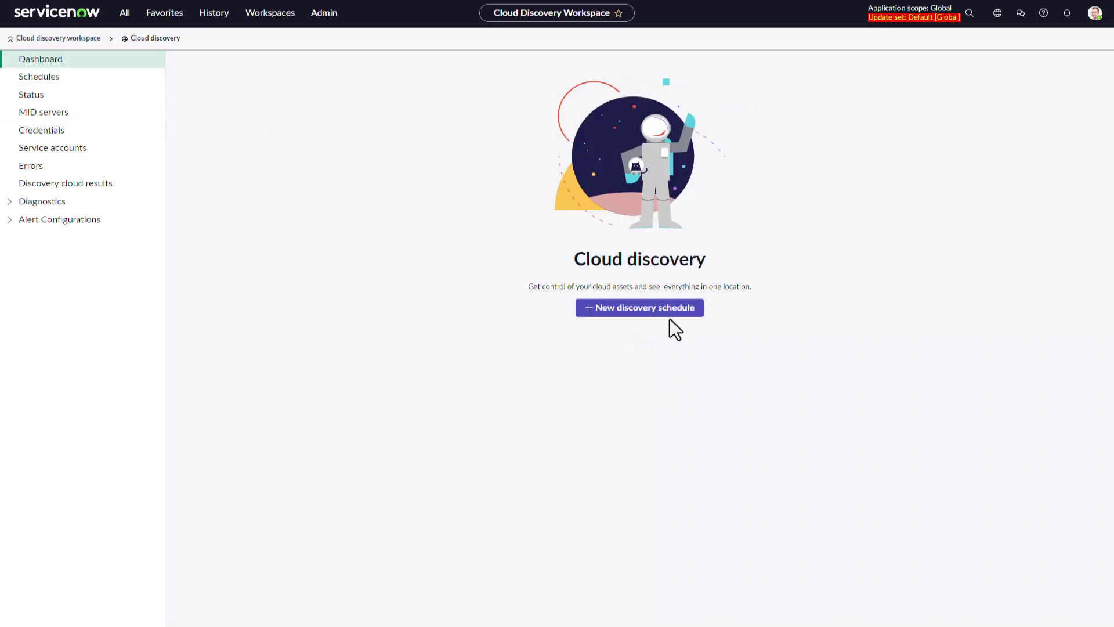
pyautogui.click(667, 313)
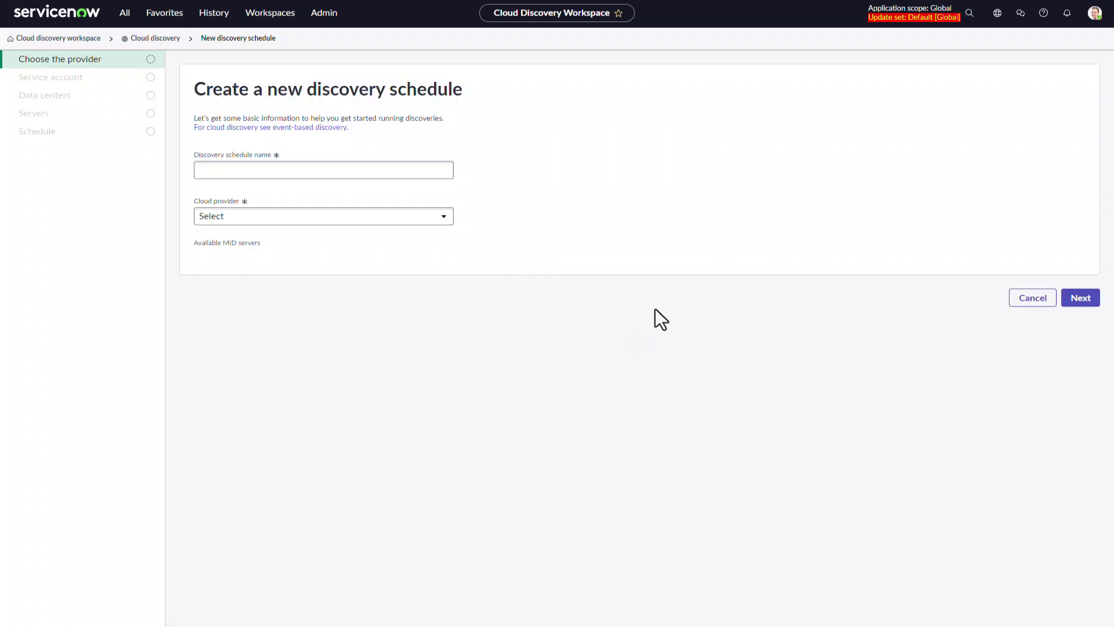
# Name the schedule AWS Organization Cloud Discovery, choose AWS as the cloud provider and Specific MID Server as the MID selection type
pyautogui.click(216, 168)
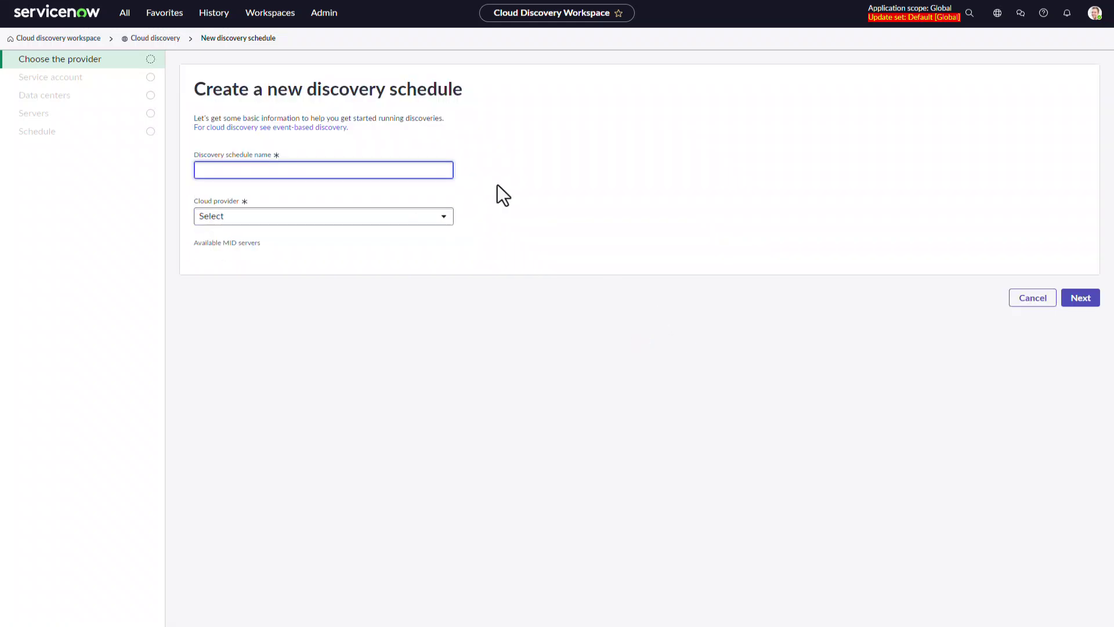
pyautogui.write('AWS Organization Cloud Discovery')
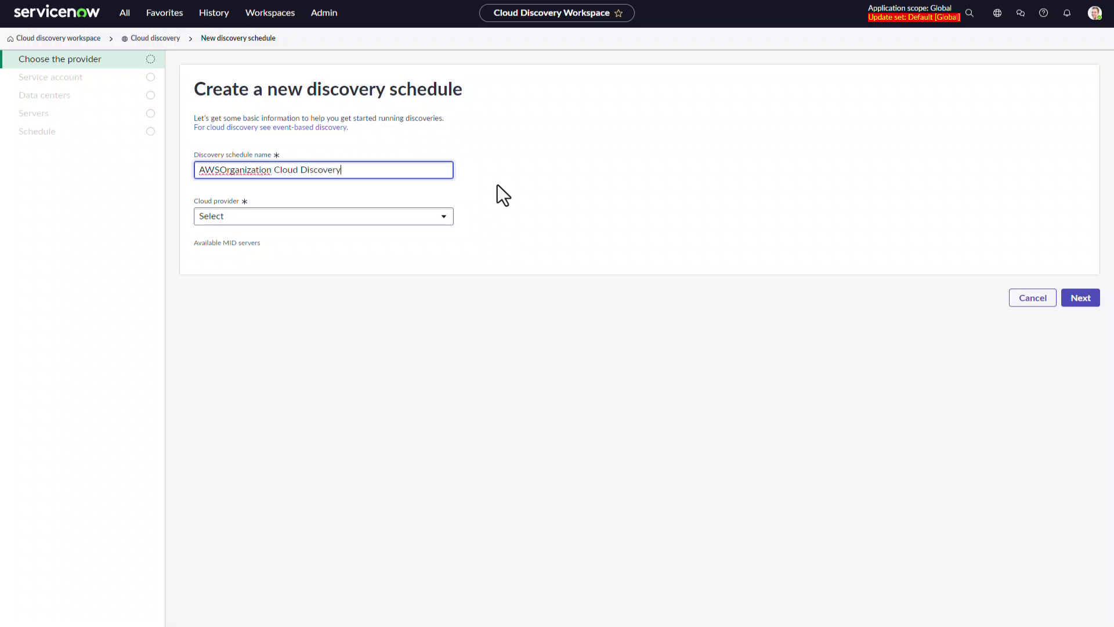
pyautogui.press('Right')
pyautogui.press('Right')
pyautogui.click(381, 218)
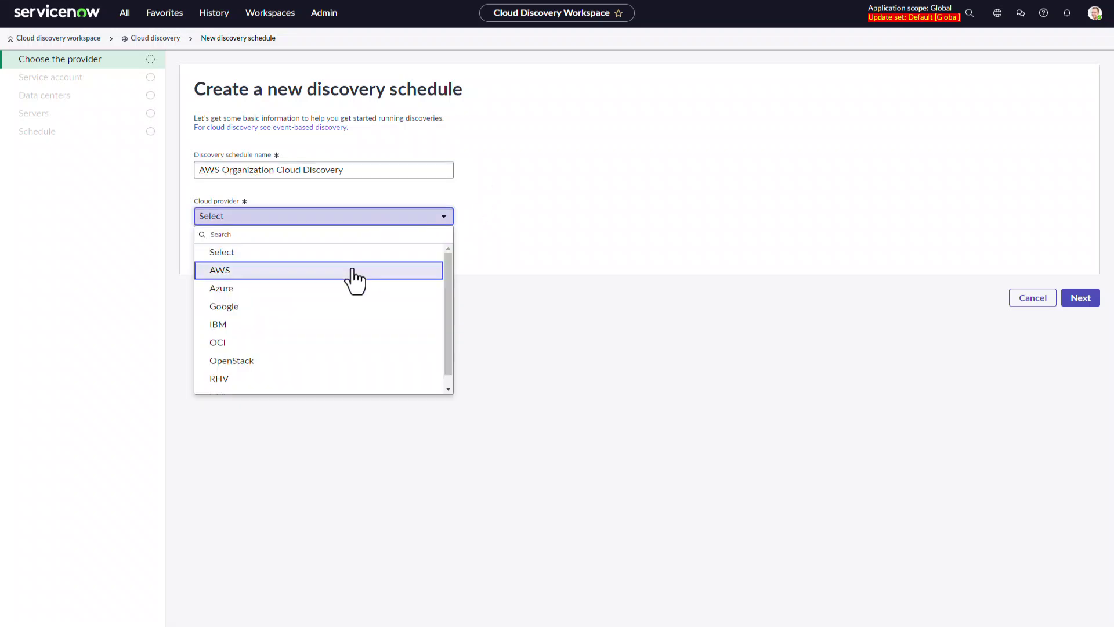
pyautogui.click(352, 270)
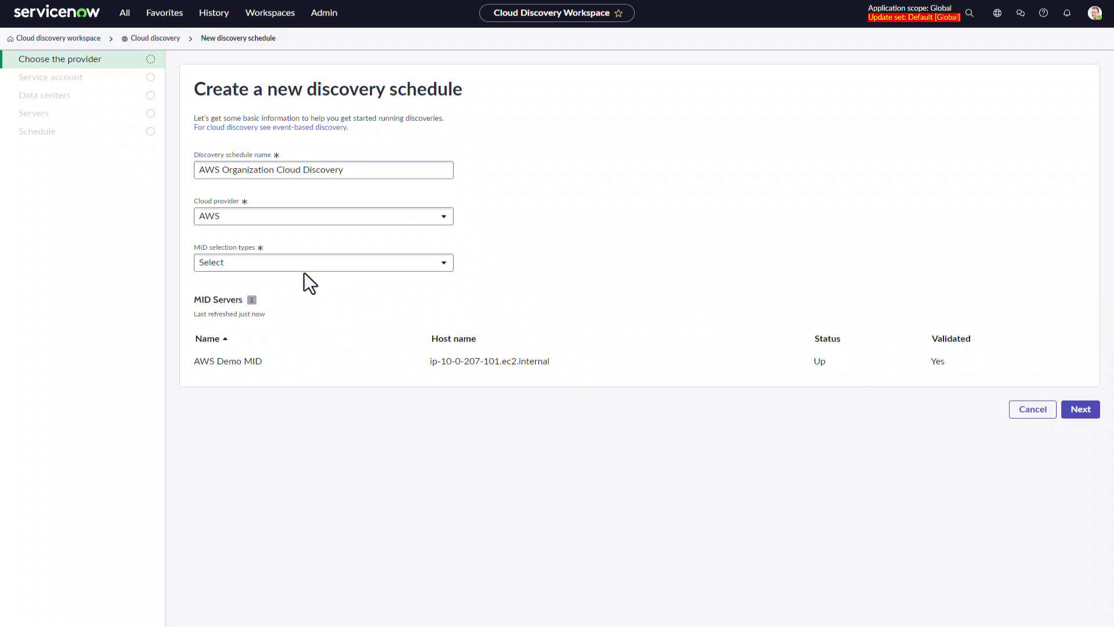
pyautogui.click(304, 271)
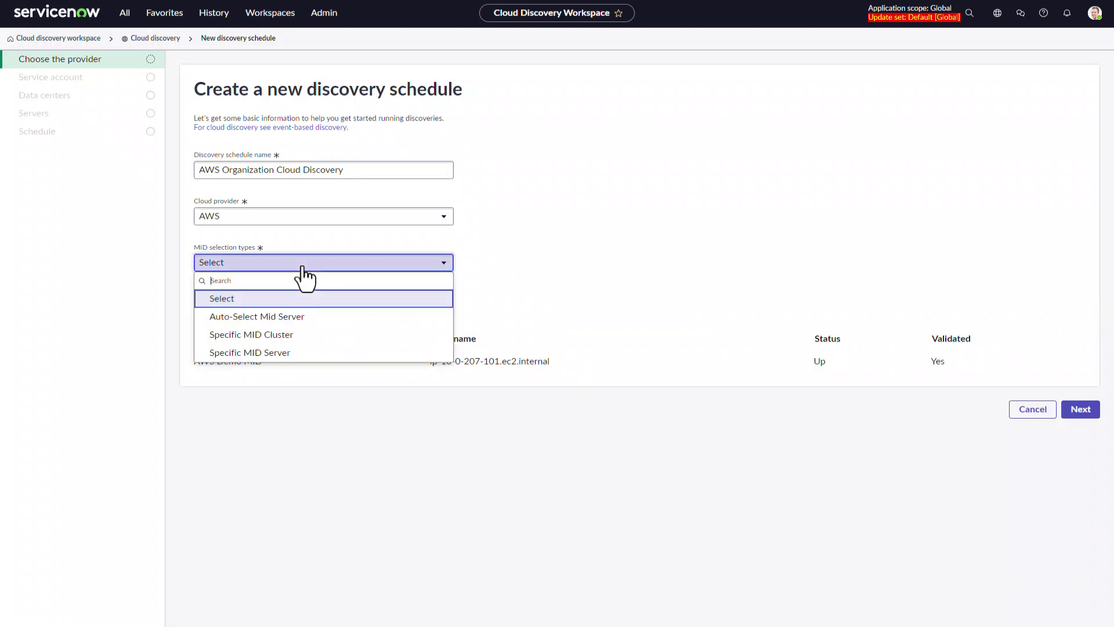
pyautogui.click(307, 354)
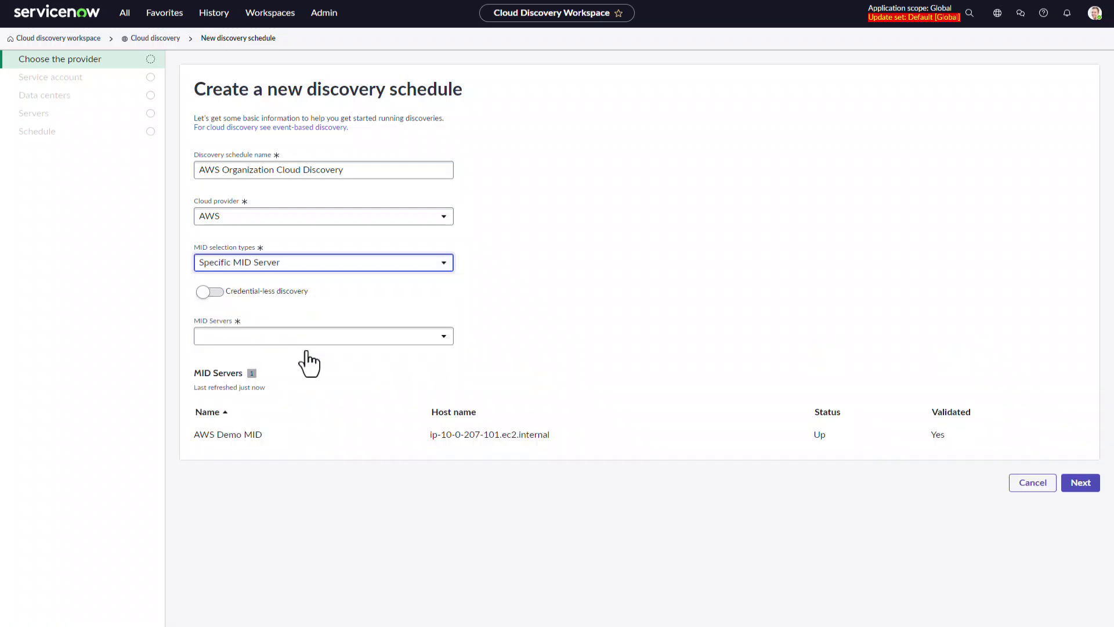
# Try the credential-less discovery option on the schedule and turn it back off while checking the selectable MID servers
pyautogui.click(386, 335)
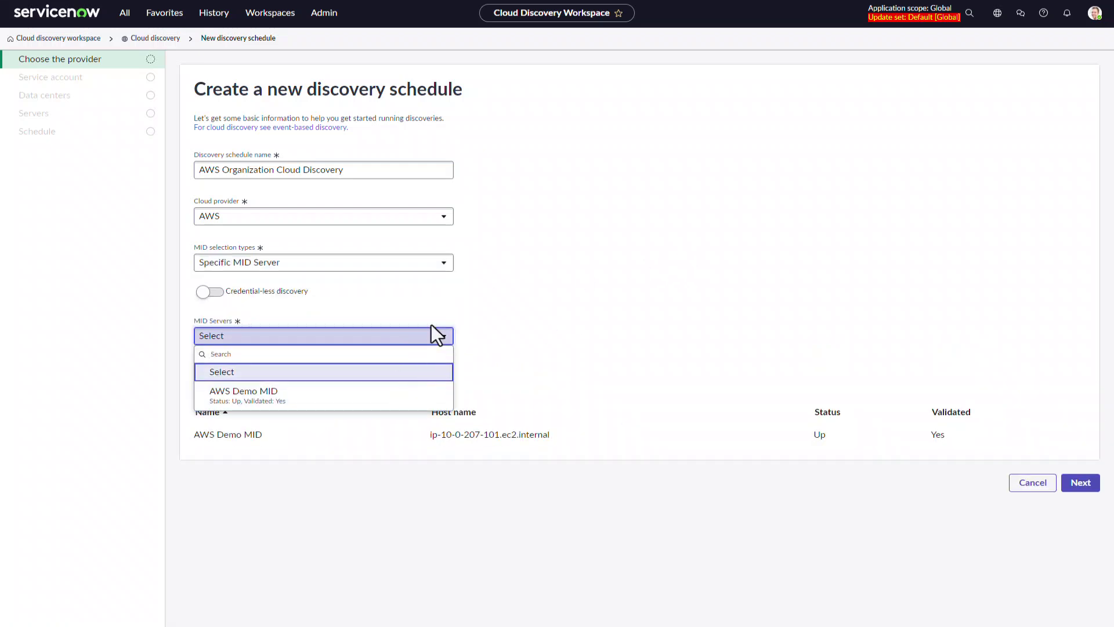
pyautogui.click(217, 292)
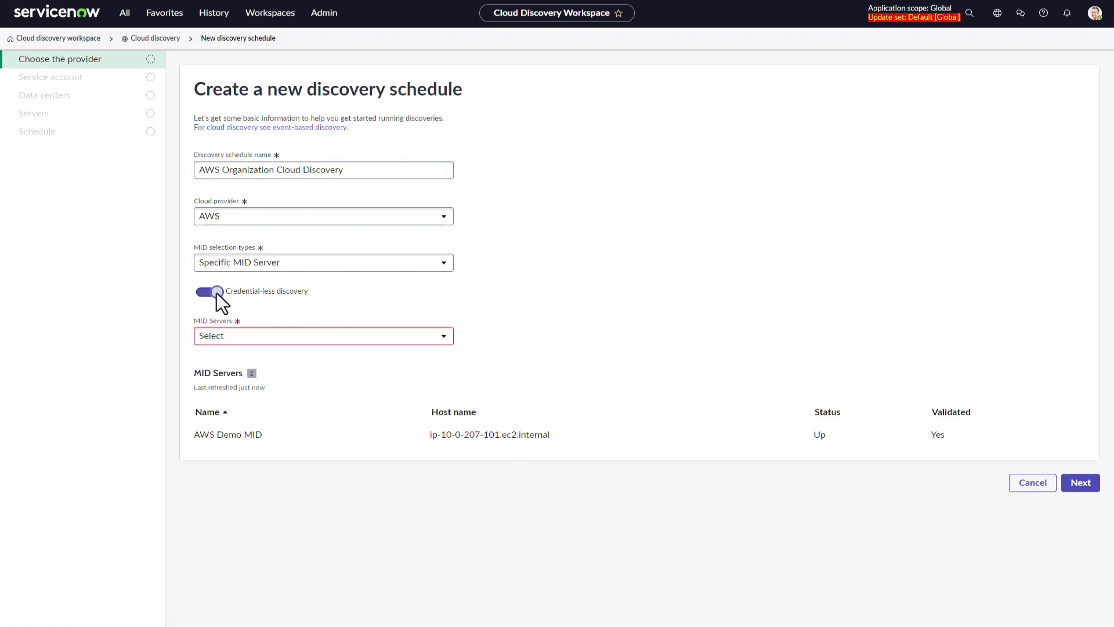
pyautogui.click(351, 339)
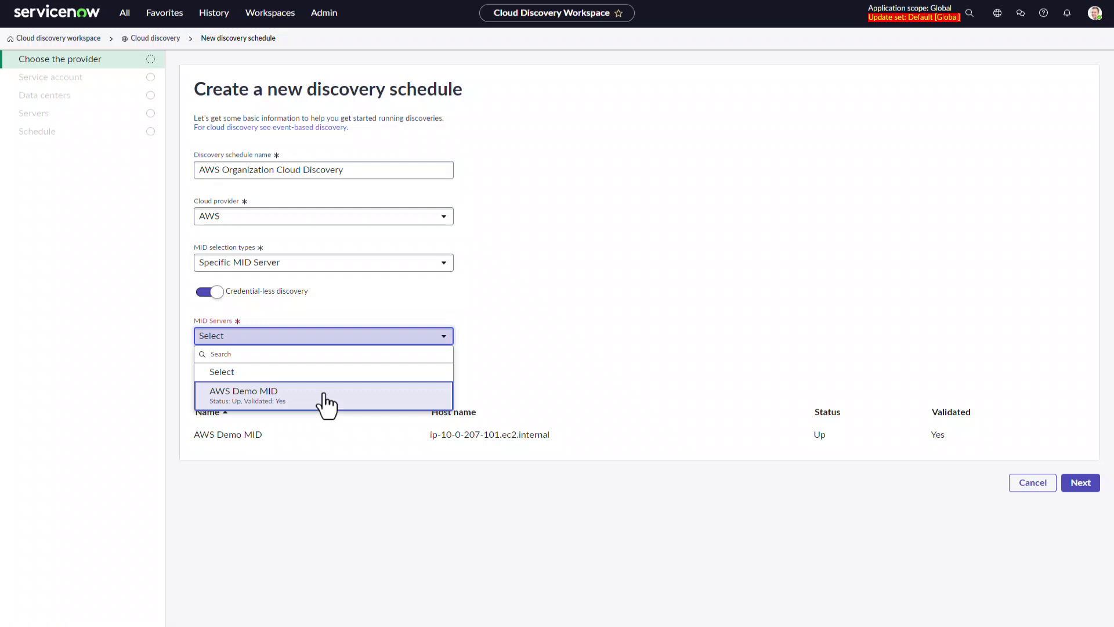
pyautogui.click(206, 293)
pyautogui.click(207, 293)
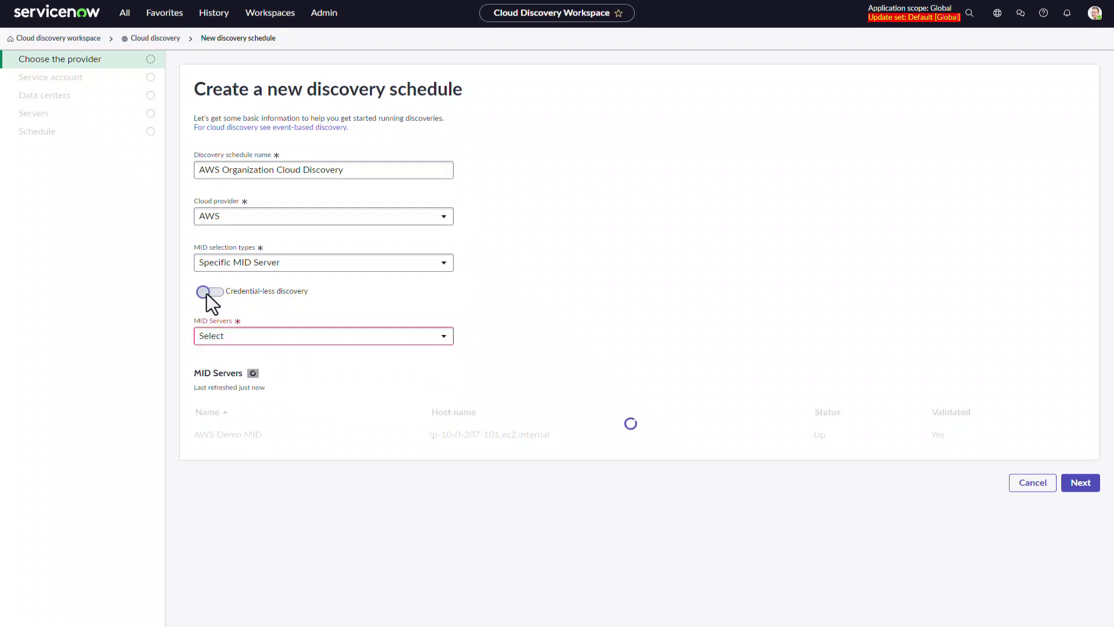
# Select AWS Demo MID as the schedule's MID Server and continue to the service account stage
pyautogui.click(232, 340)
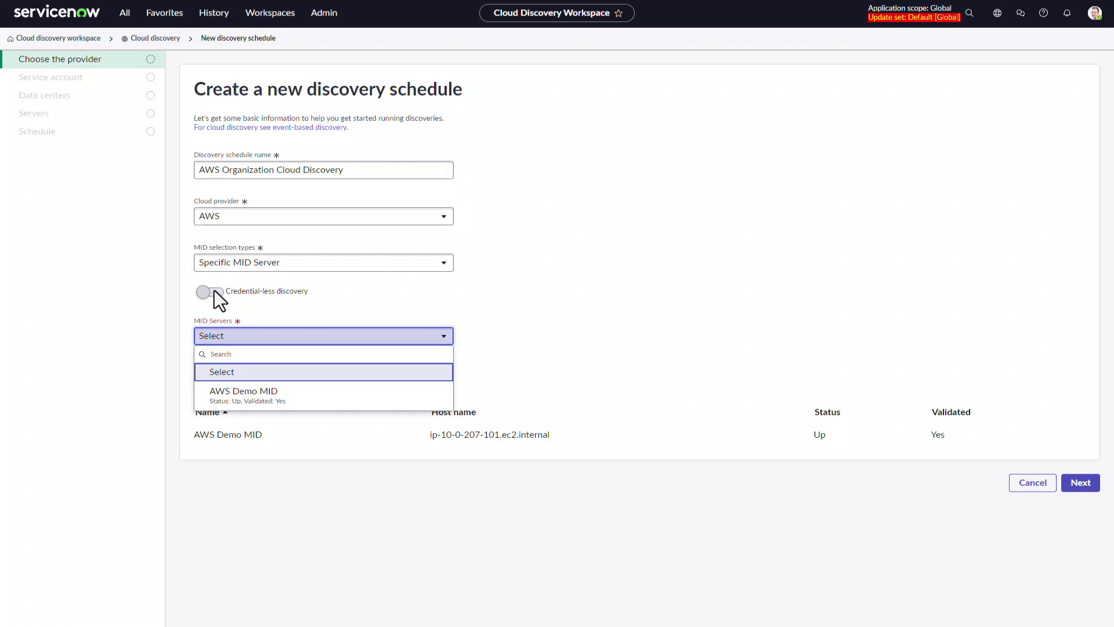
pyautogui.click(282, 400)
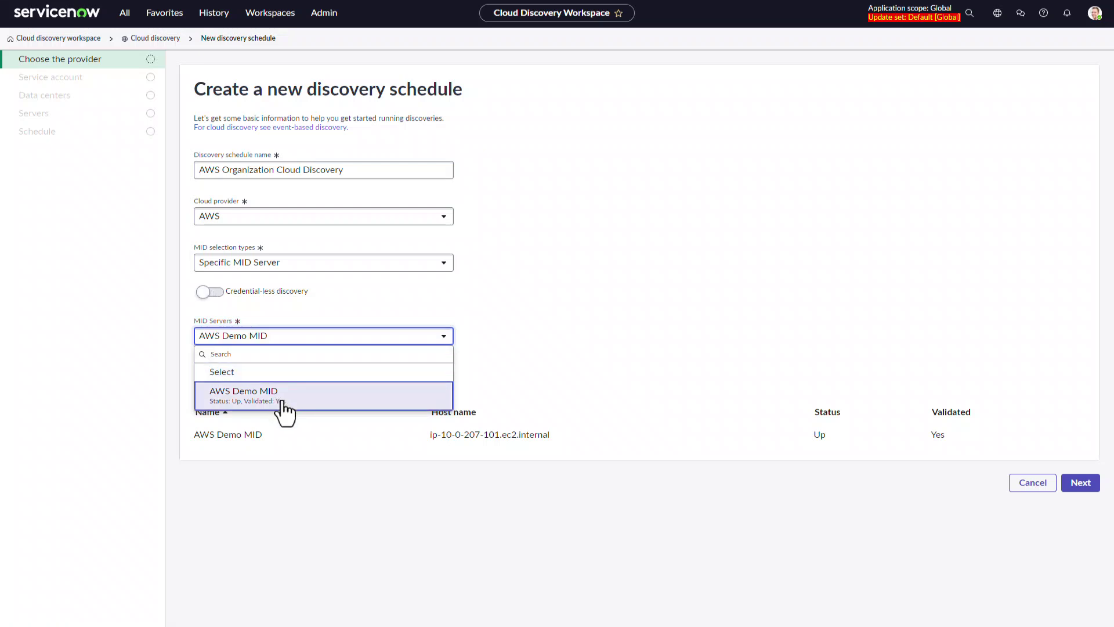
pyautogui.click(1088, 488)
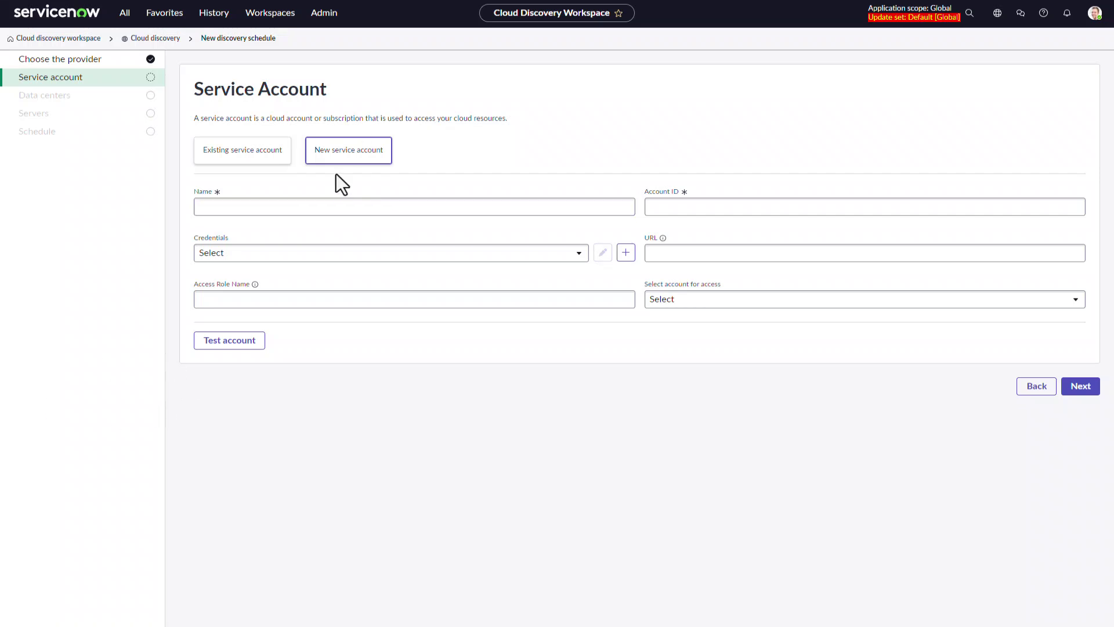
# Enter a new service account named Accessor Account with its AWS account ID, test the account and continue to the data centers
pyautogui.click(447, 208)
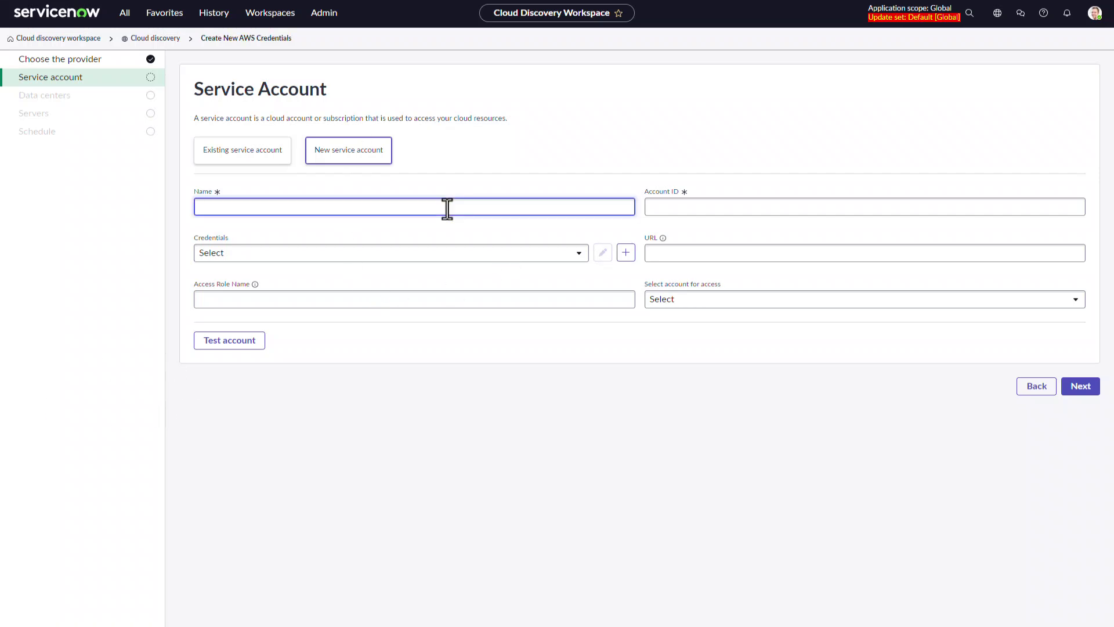
pyautogui.write('Accessor Account')
pyautogui.press('Tab')
pyautogui.write('986')
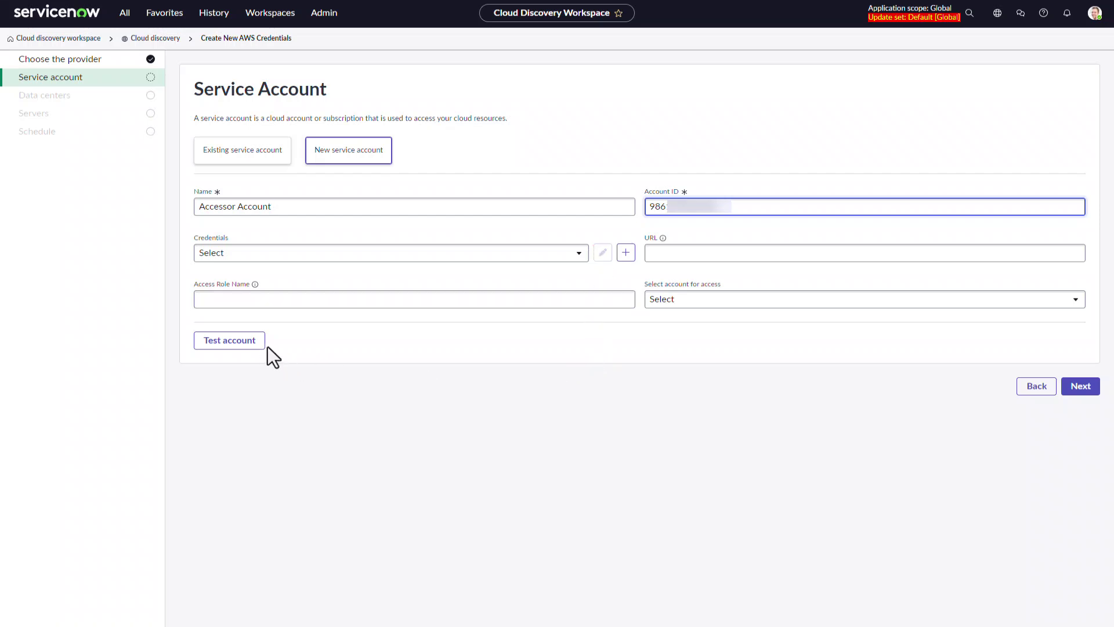
pyautogui.click(248, 342)
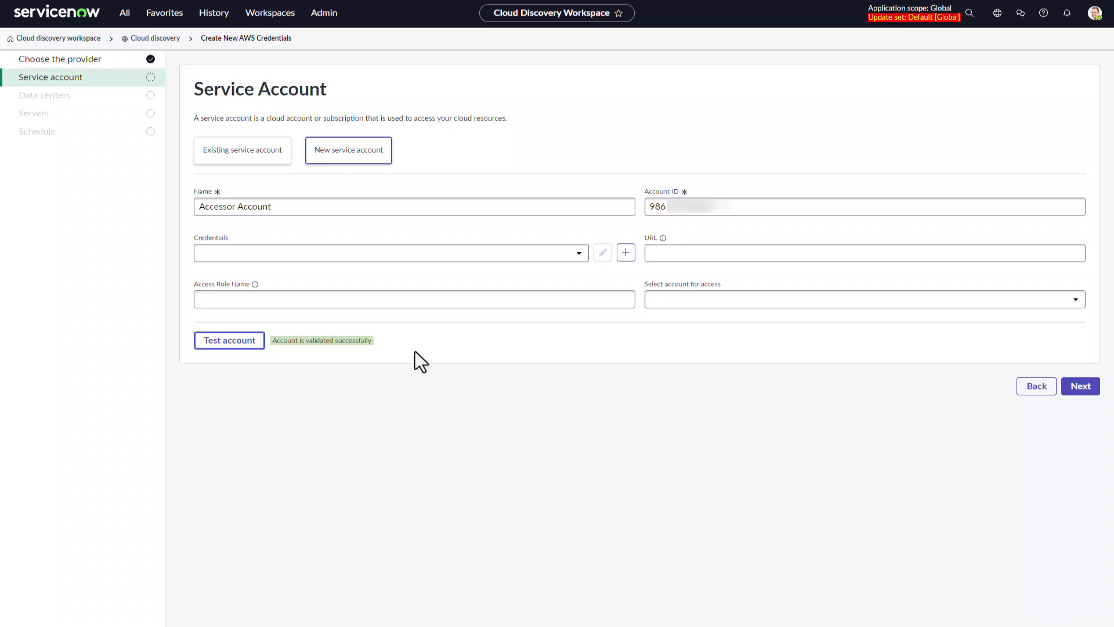
pyautogui.click(1082, 390)
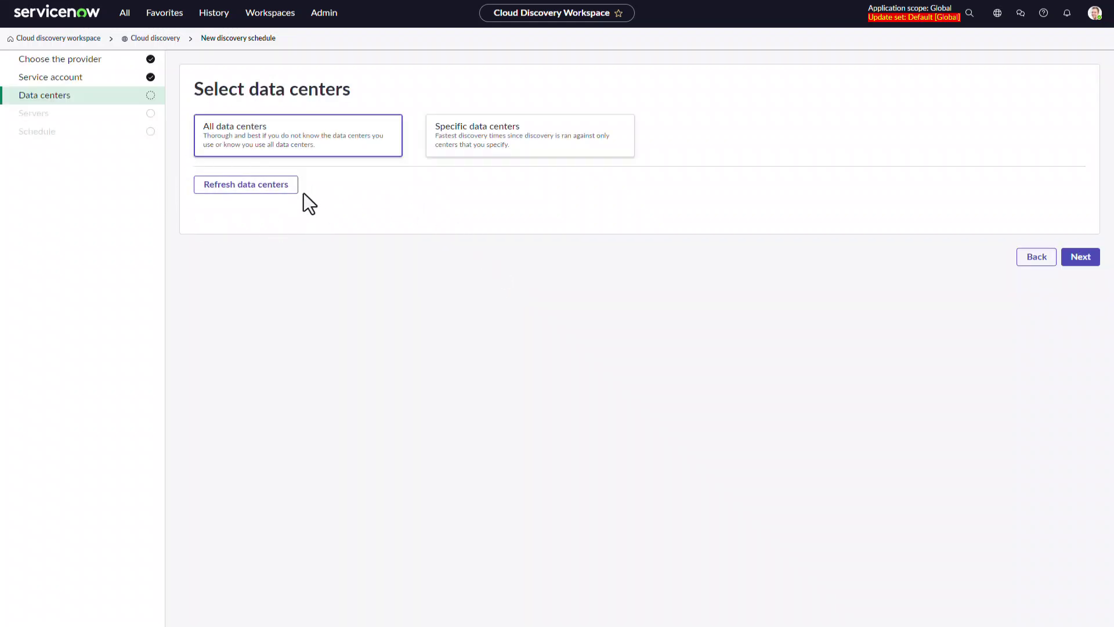
# Look through the selectable data centers under Specific data centers, restore All data centers and return to the service account stage
pyautogui.click(482, 141)
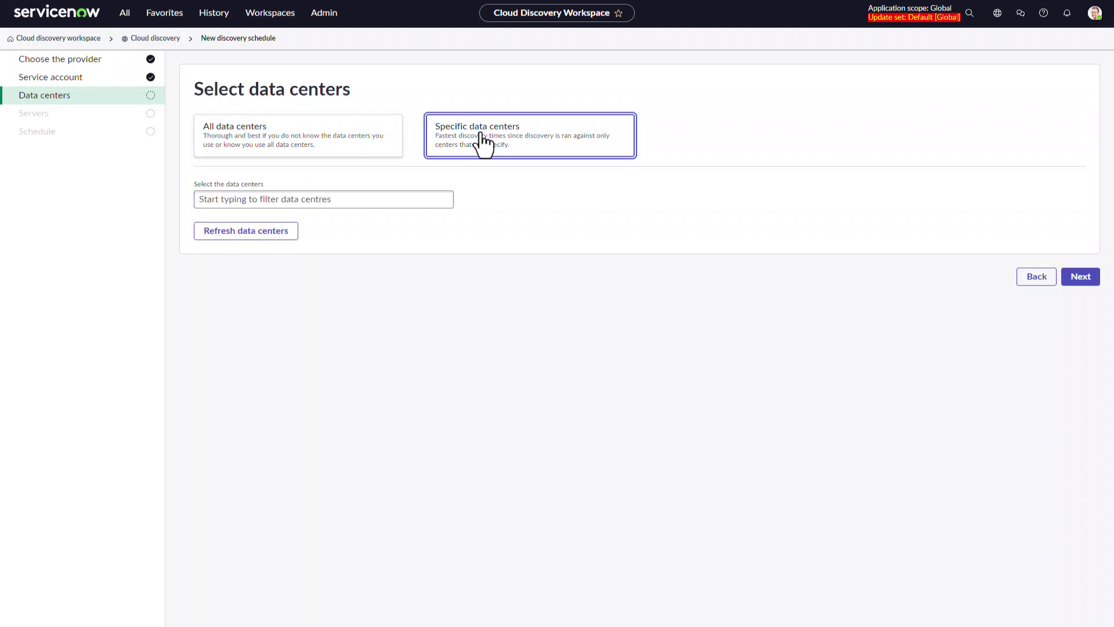
pyautogui.click(355, 200)
pyautogui.scroll(-5, 356, 325)
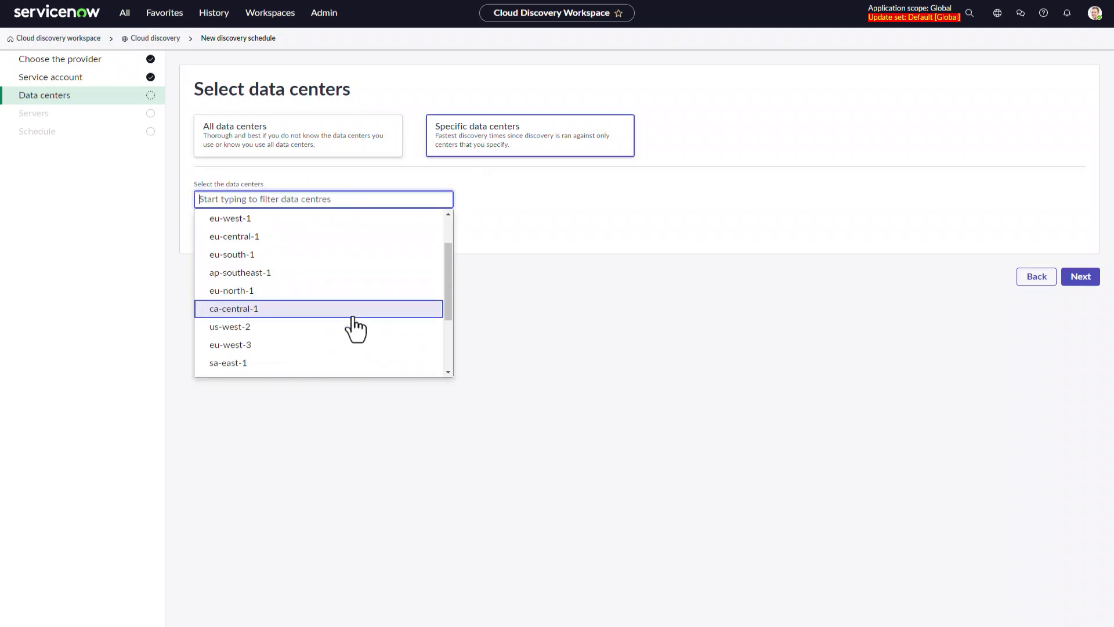
pyautogui.scroll(5, 355, 328)
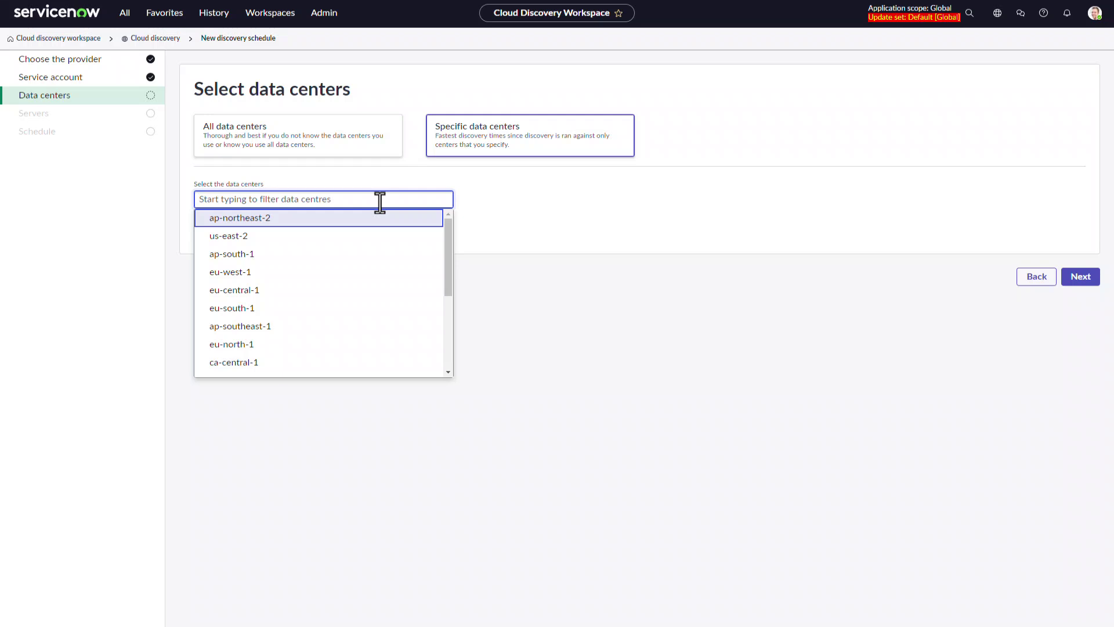
pyautogui.click(448, 181)
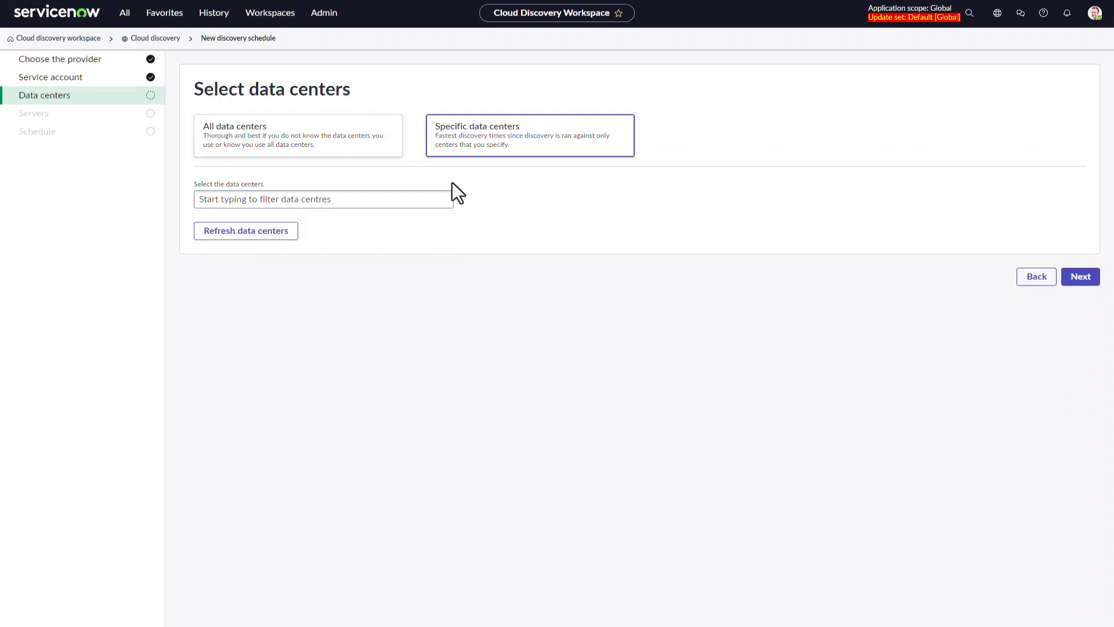
pyautogui.click(287, 145)
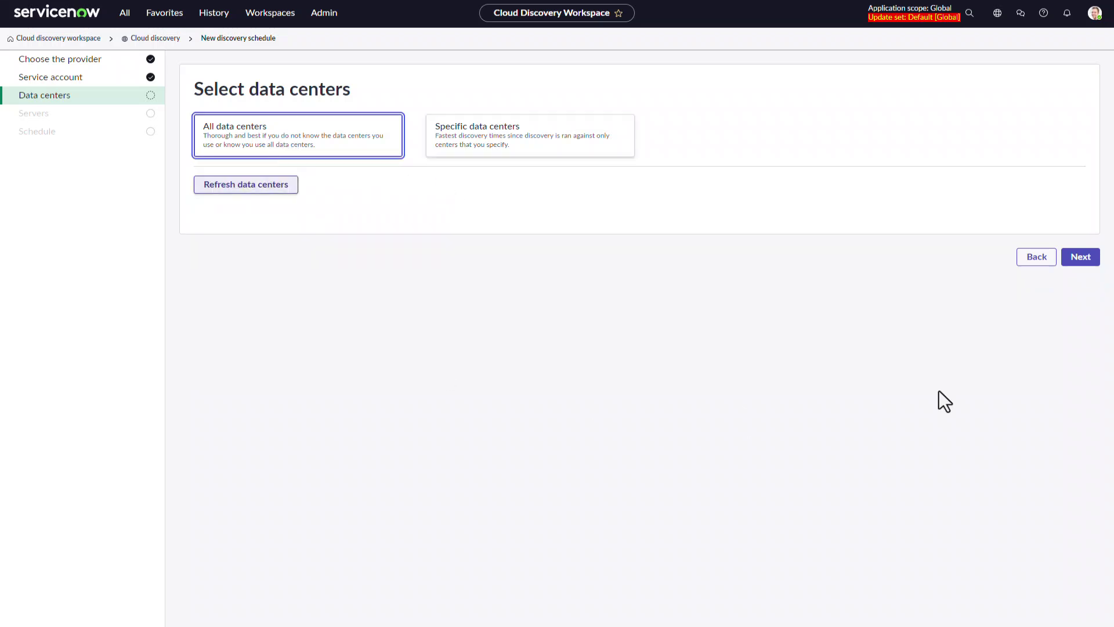
pyautogui.click(1037, 270)
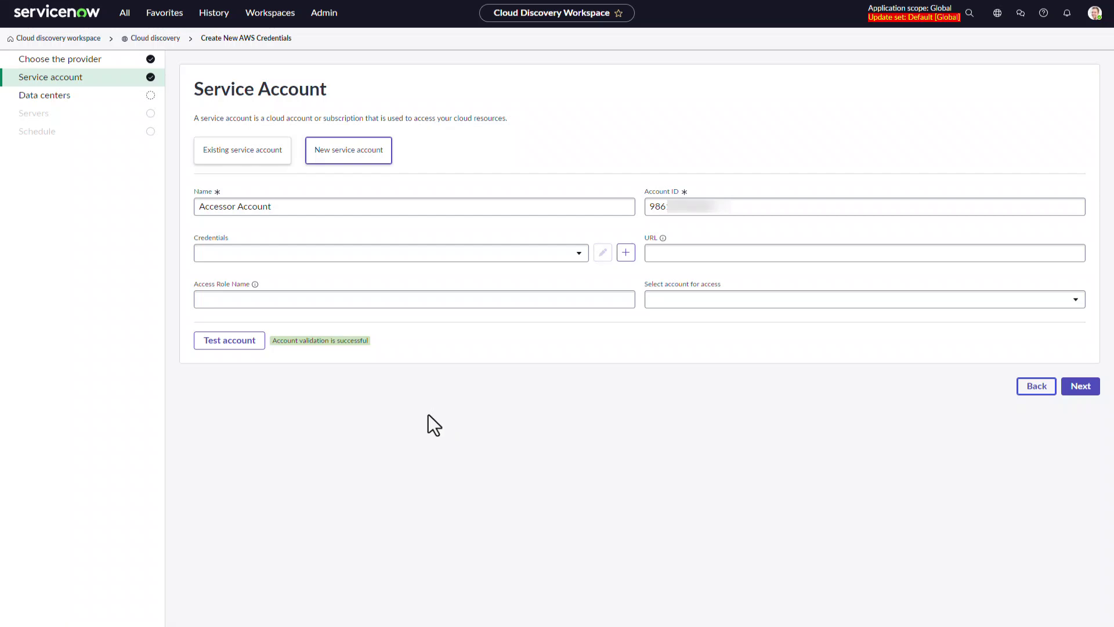